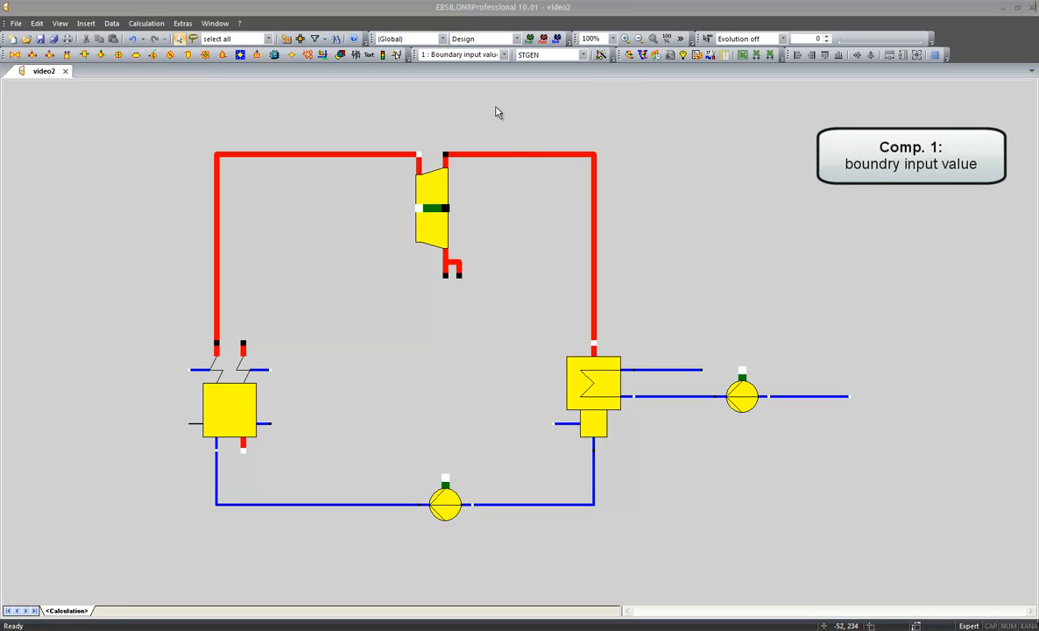
# Step: Add a boundary input value component, rotate it 90°, and connect it to the open end of the cooling water pump's line
pyautogui.click(477, 55)
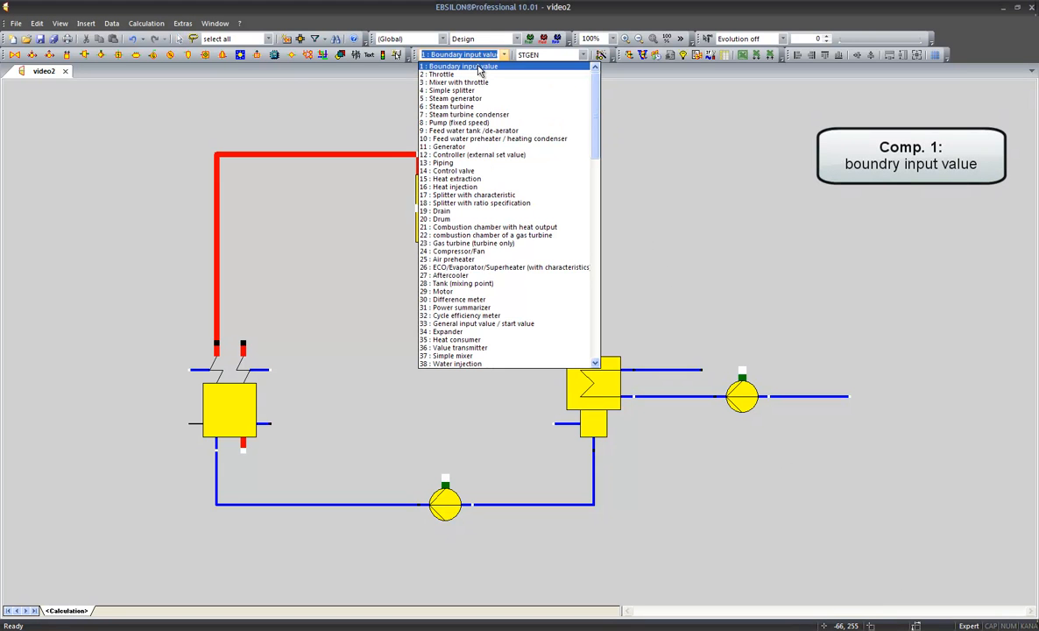
pyautogui.click(479, 67)
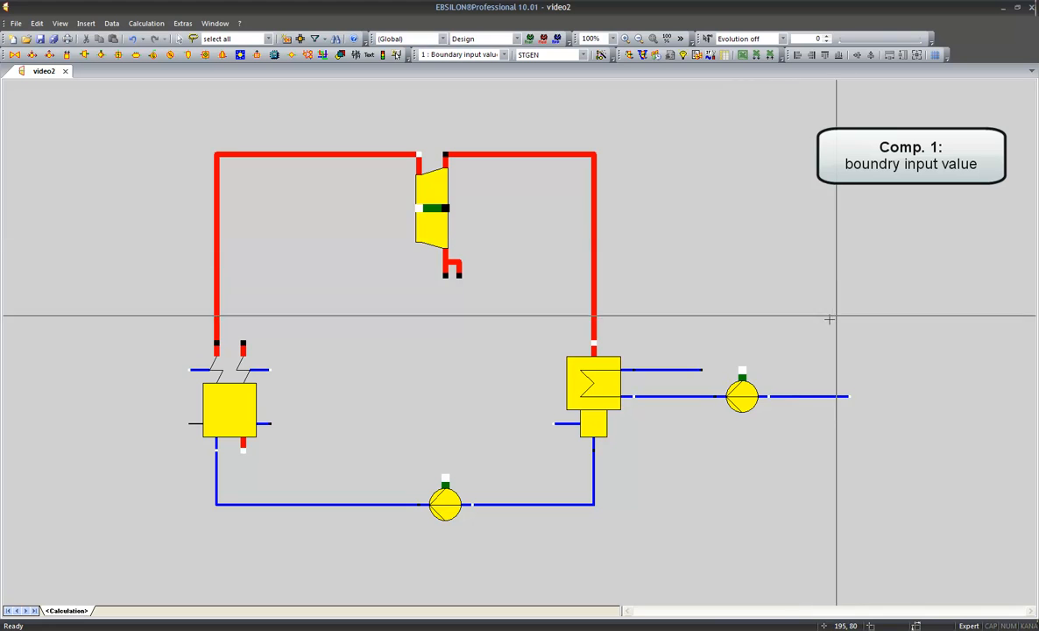
pyautogui.click(890, 396)
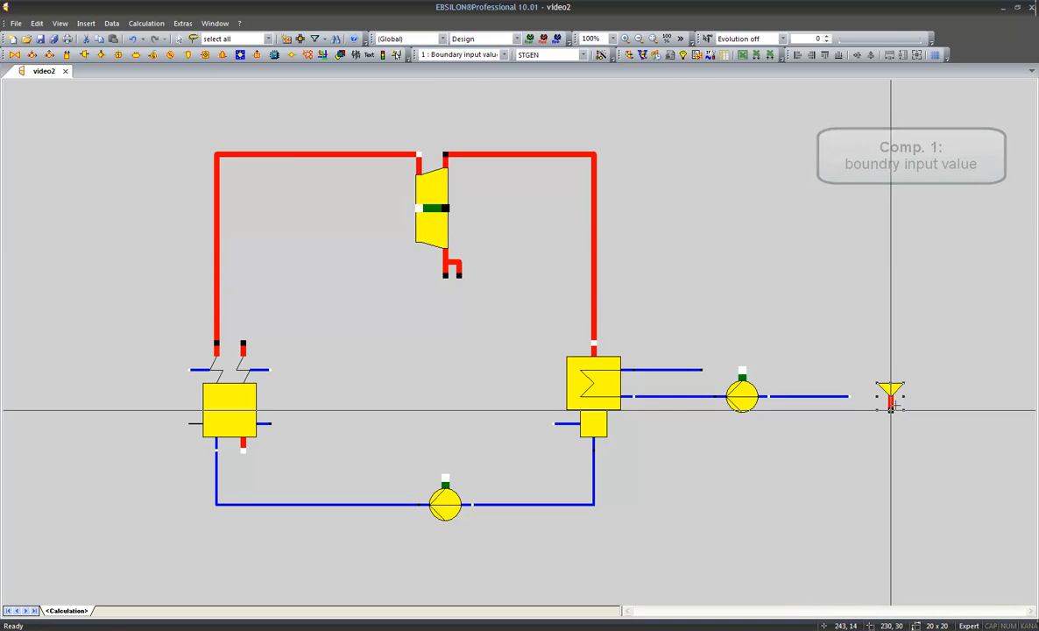
pyautogui.press('Escape')
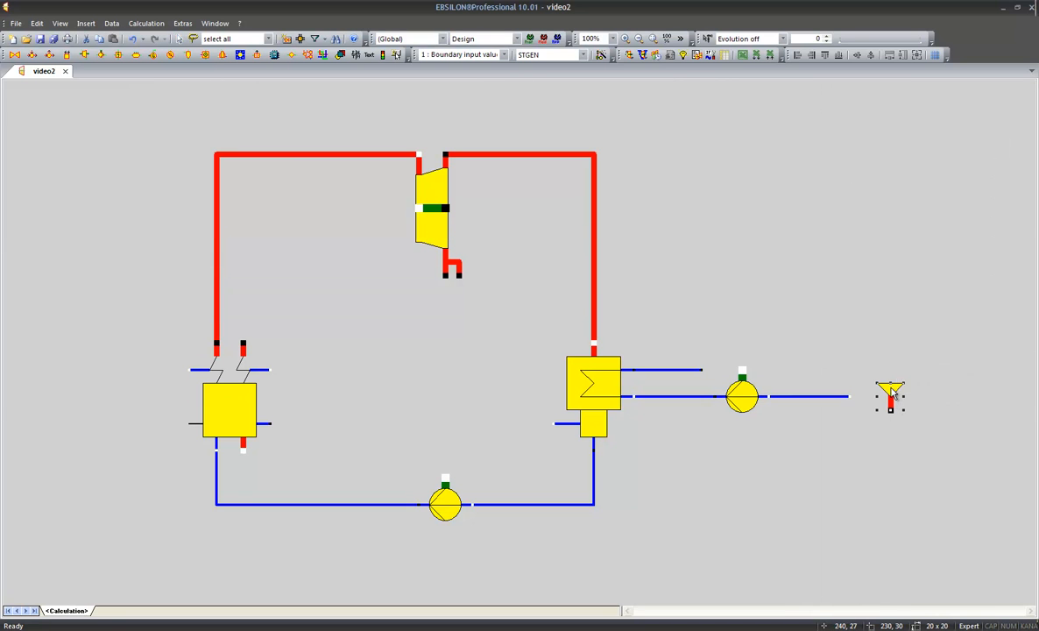
pyautogui.rightClick(891, 392)
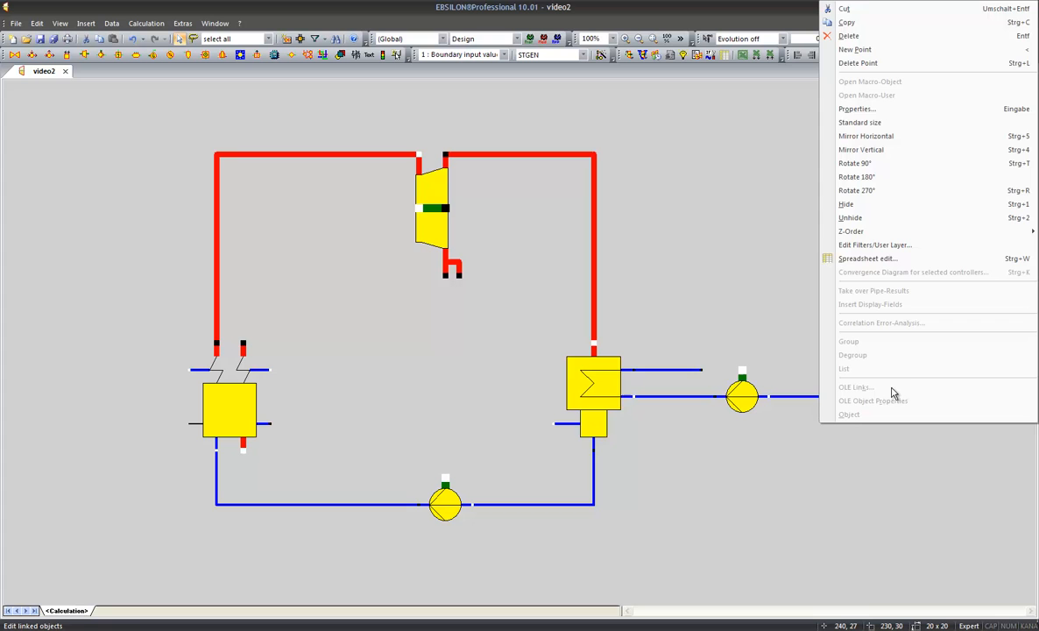
pyautogui.click(877, 164)
pyautogui.moveTo(898, 403); pyautogui.dragTo(872, 405)
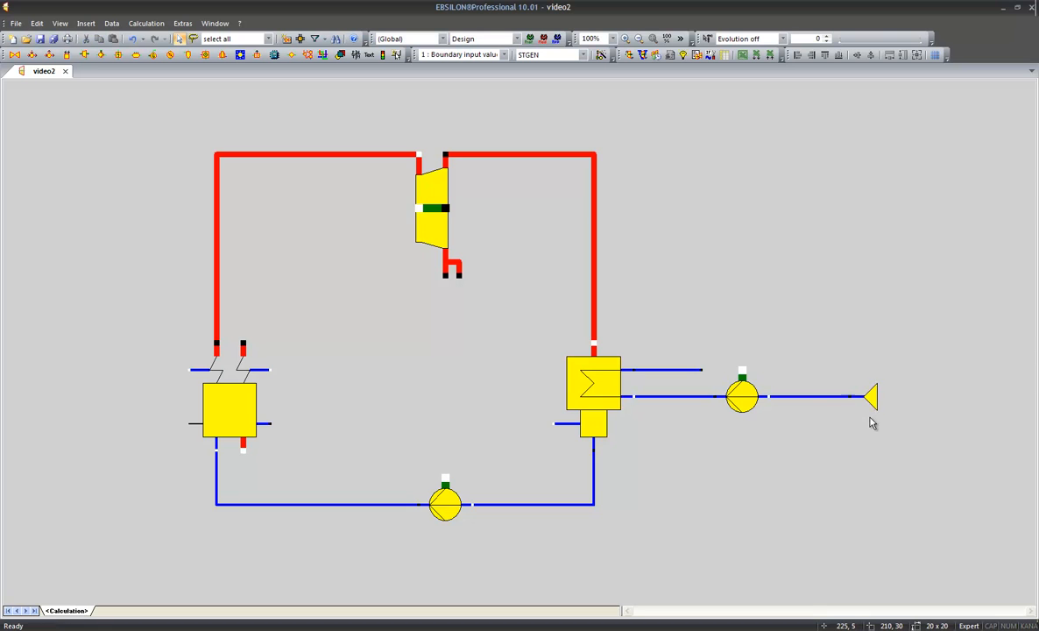
# Step: Set the boundary input value's pressure to 1 bar and its temperature to 20 °C
pyautogui.doubleClick(870, 396)
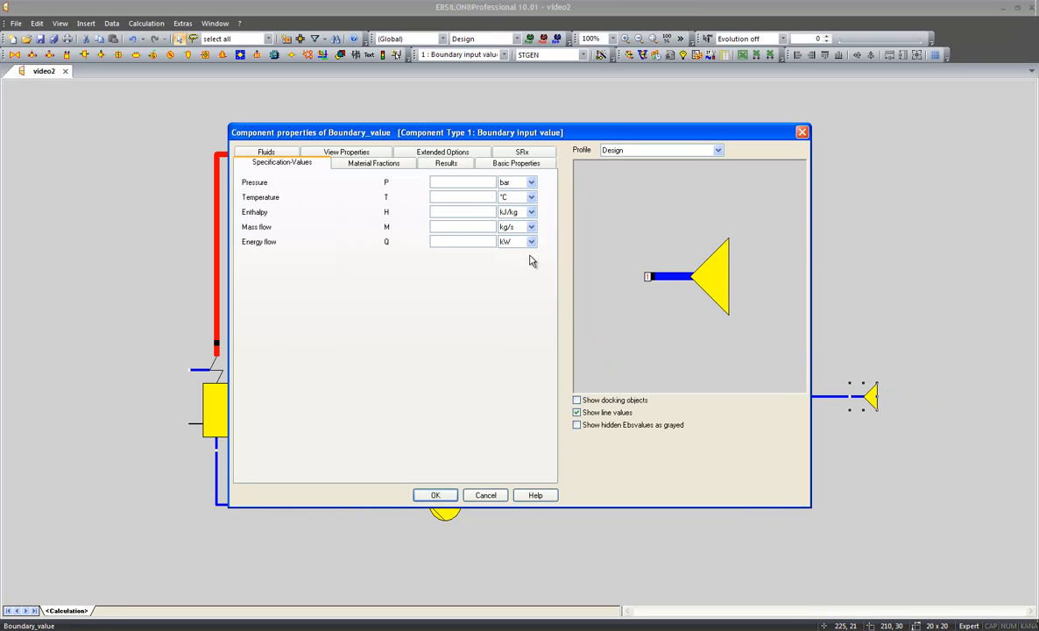
pyautogui.click(464, 182)
pyautogui.write('1')
pyautogui.click(465, 193)
pyautogui.write('20')
pyautogui.click(435, 496)
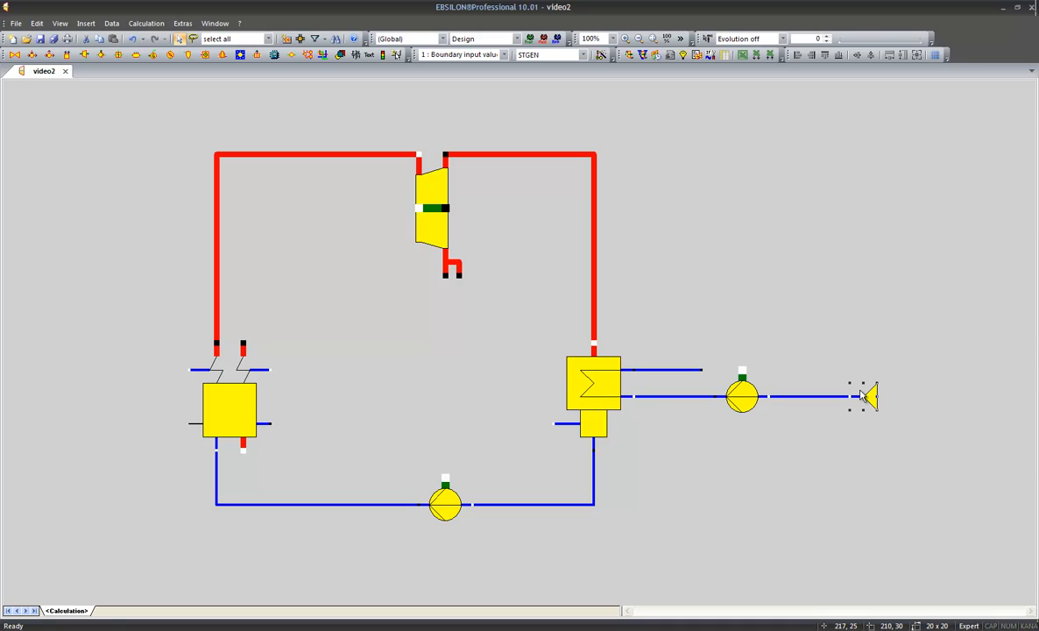
# Step: Insert a general input value on the steam line between steam generator and turbine and set its mass flow to 120 kg/s
pyautogui.click(291, 56)
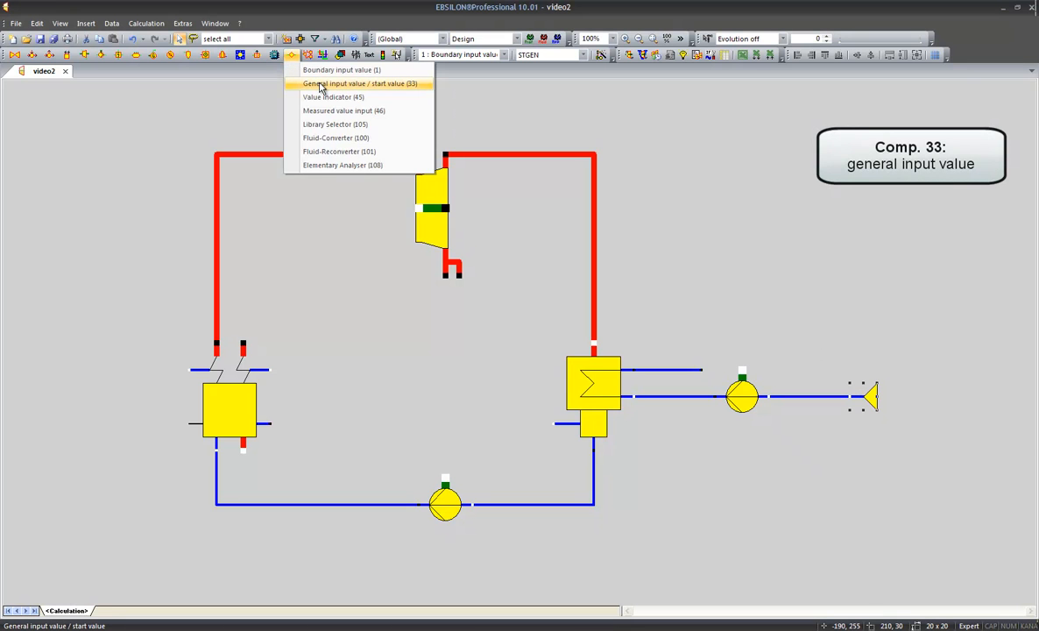
pyautogui.click(320, 84)
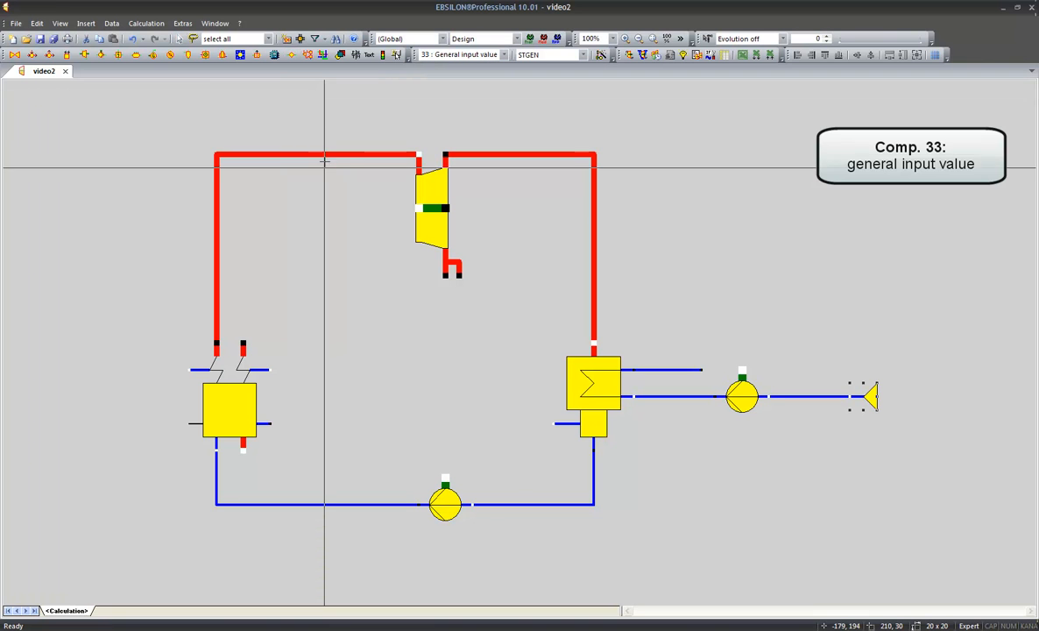
pyautogui.click(324, 155)
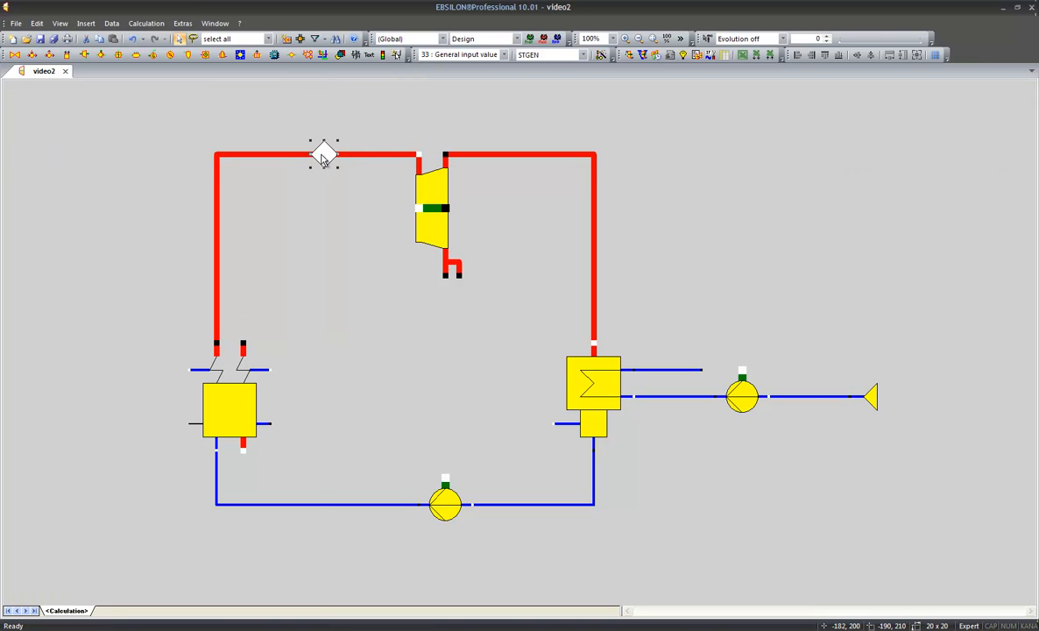
pyautogui.doubleClick(322, 157)
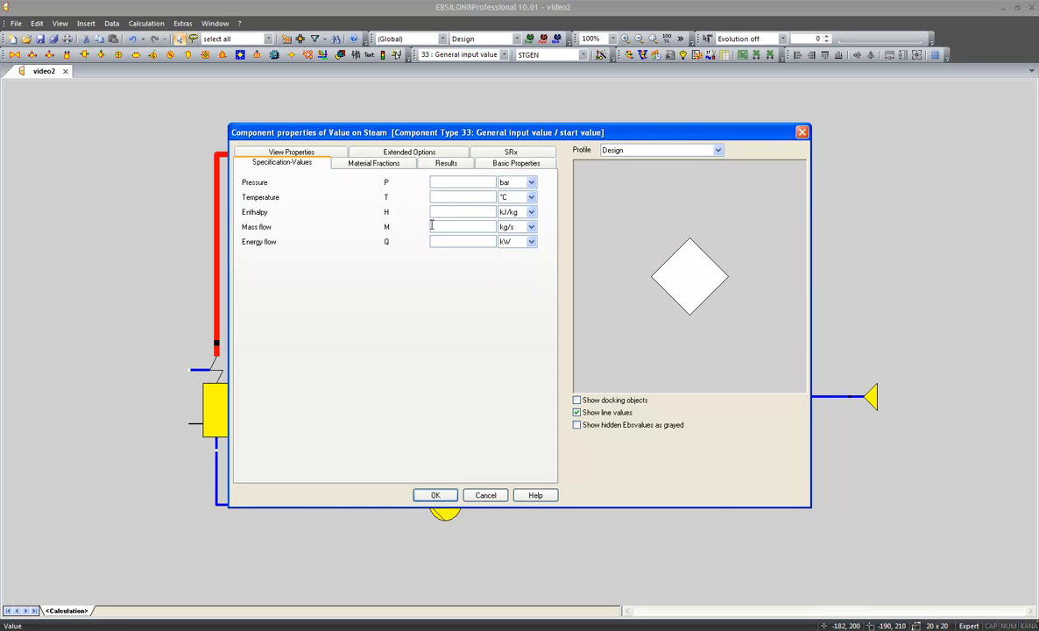
pyautogui.click(431, 226)
pyautogui.write('120')
pyautogui.click(433, 494)
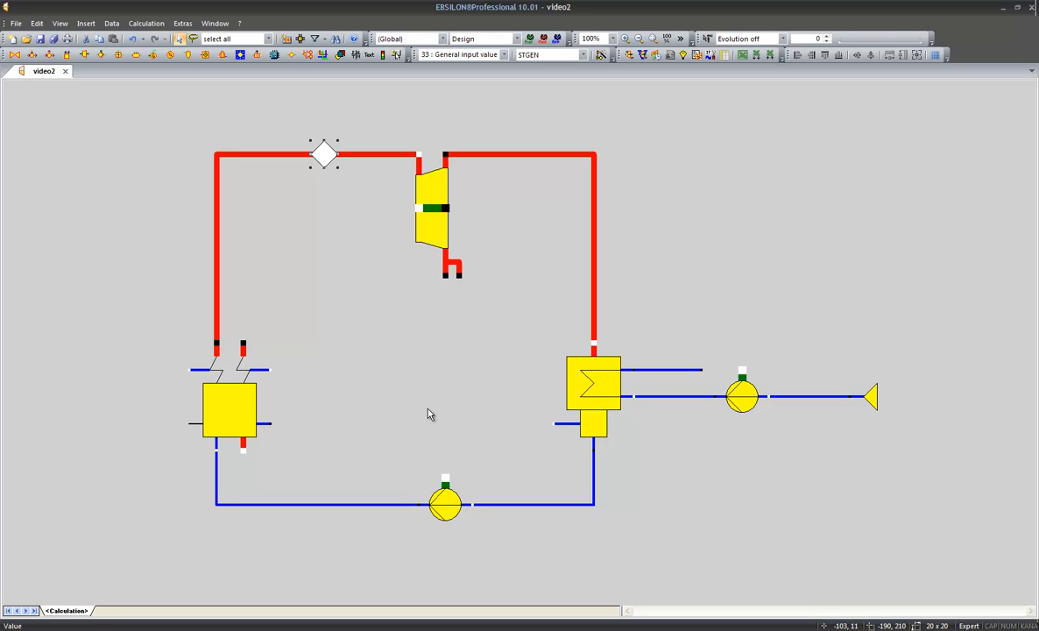
# Step: Place a measured value input on the steam line between turbine and condenser and rotate it 90°
pyautogui.click(455, 56)
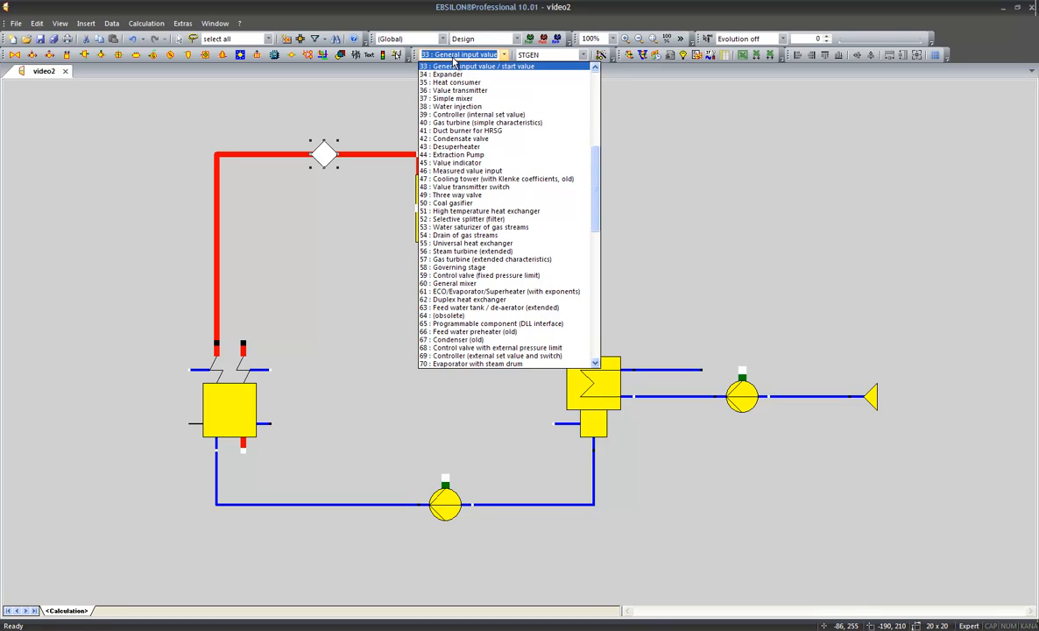
pyautogui.click(452, 172)
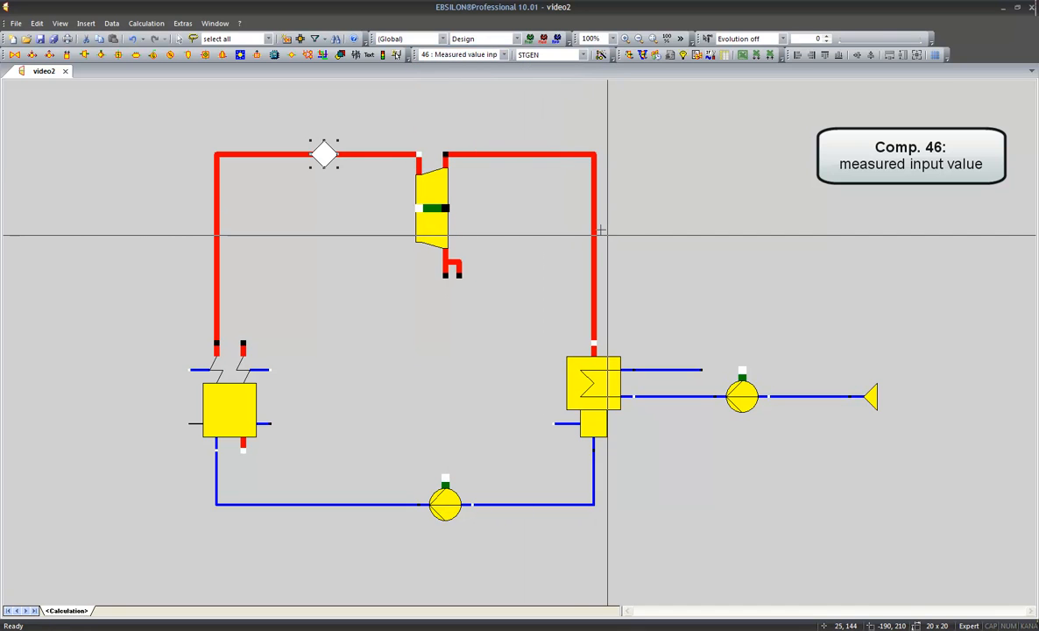
pyautogui.click(593, 235)
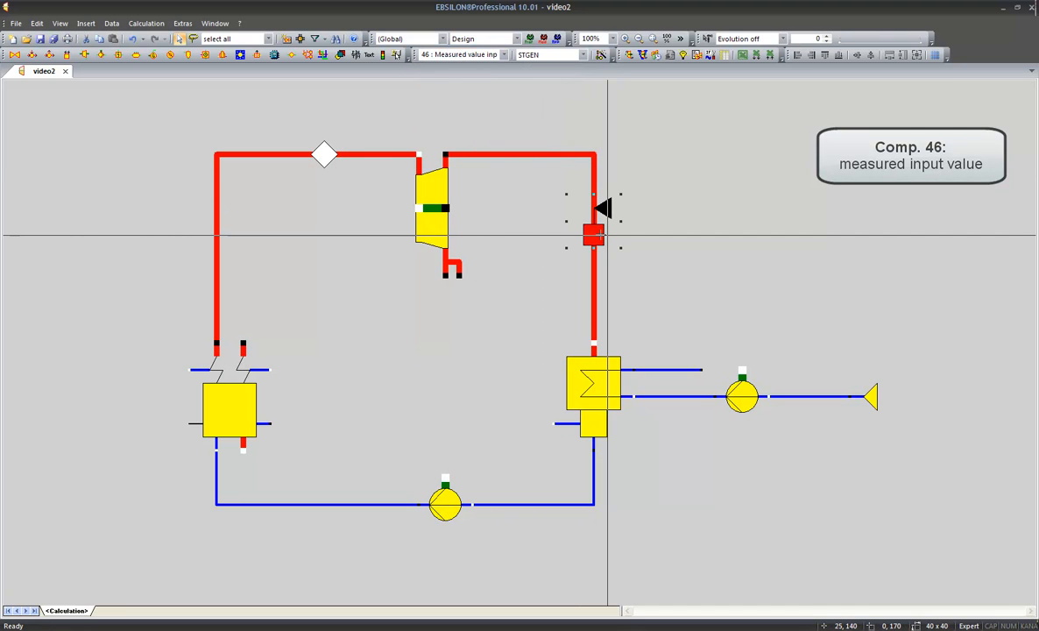
pyautogui.rightClick(593, 236)
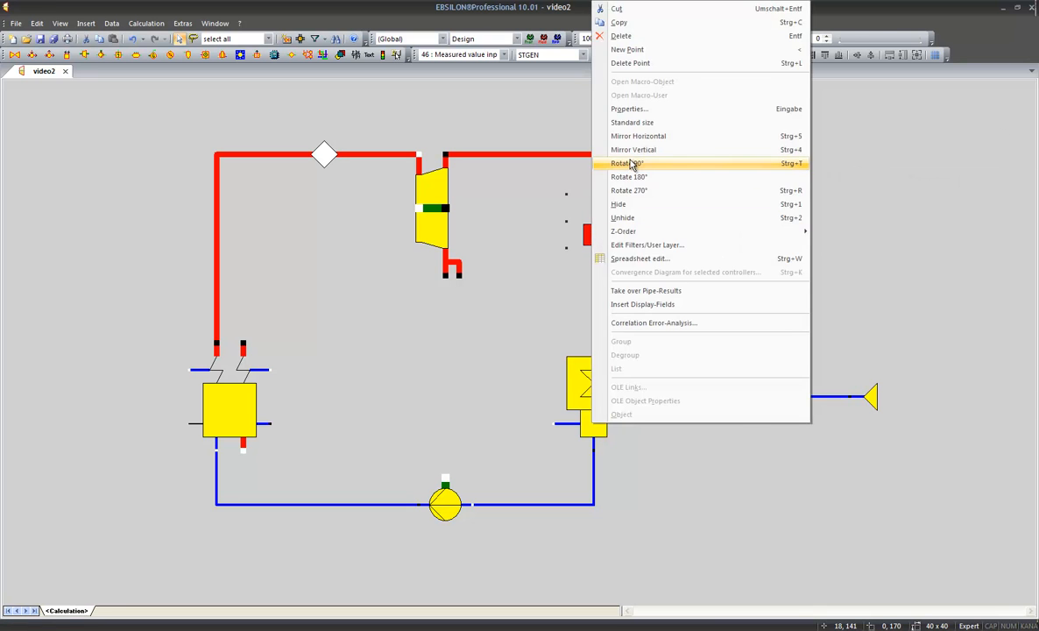
pyautogui.click(630, 164)
# Step: Set the measuring point's measured pressure value to 50 mbar
pyautogui.moveTo(591, 237)
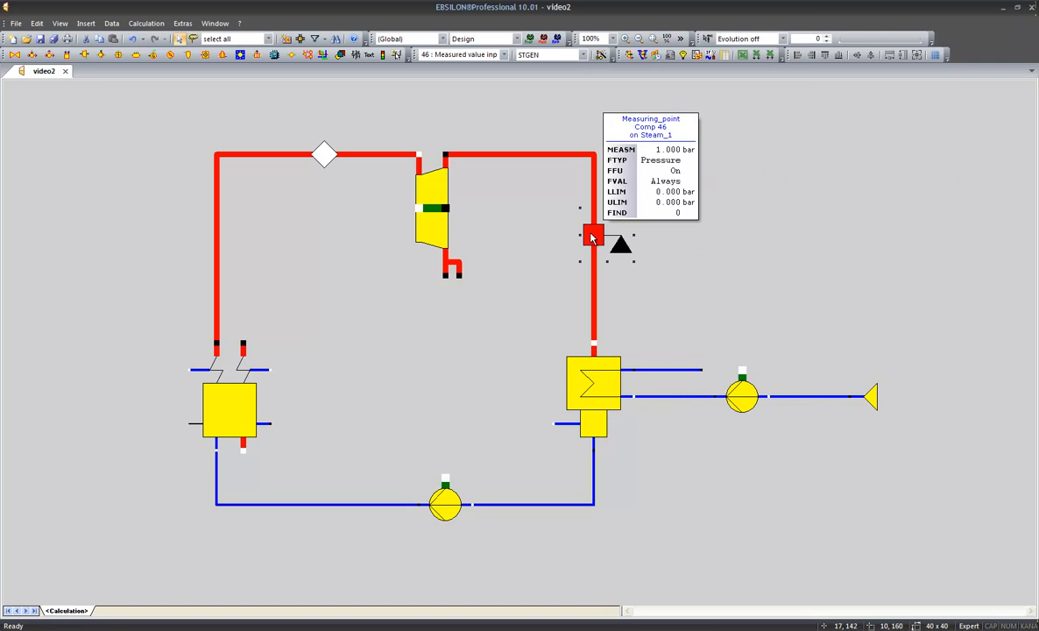
pyautogui.doubleClick(591, 238)
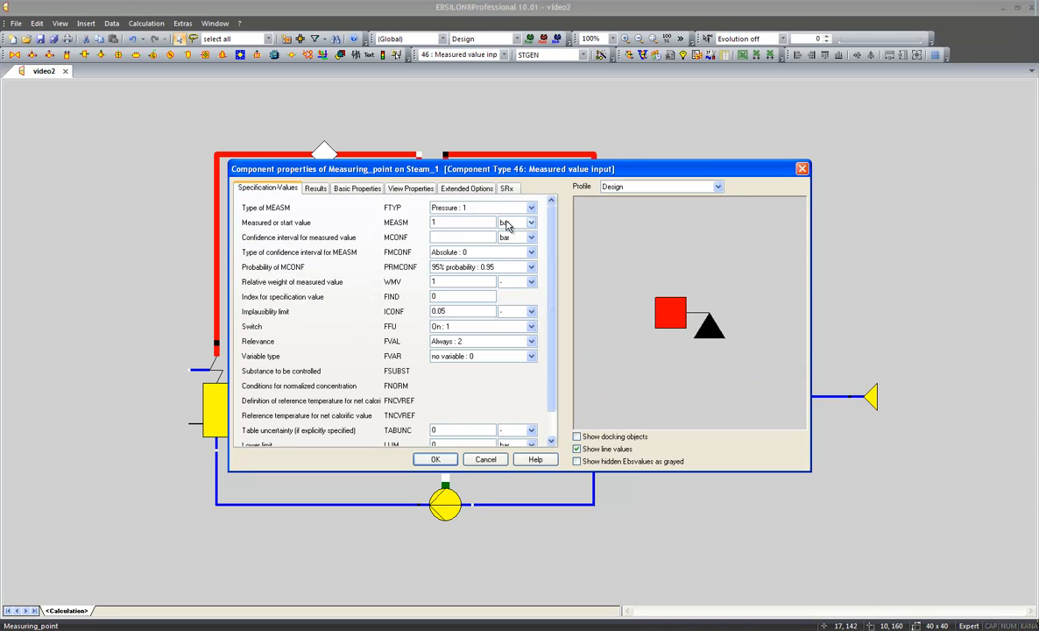
pyautogui.click(507, 224)
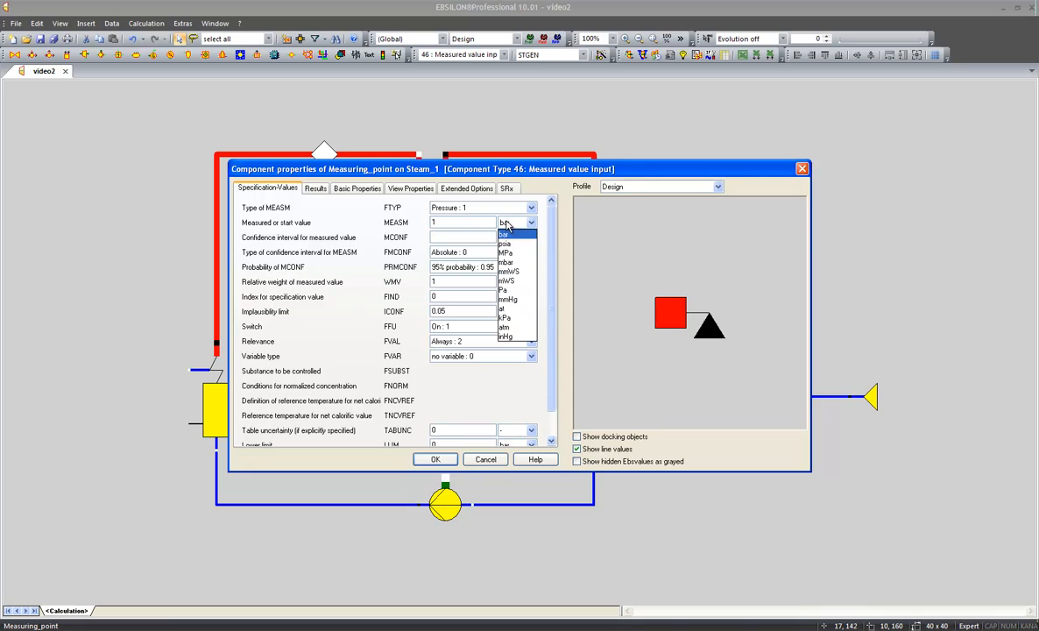
pyautogui.click(511, 264)
pyautogui.write('50')
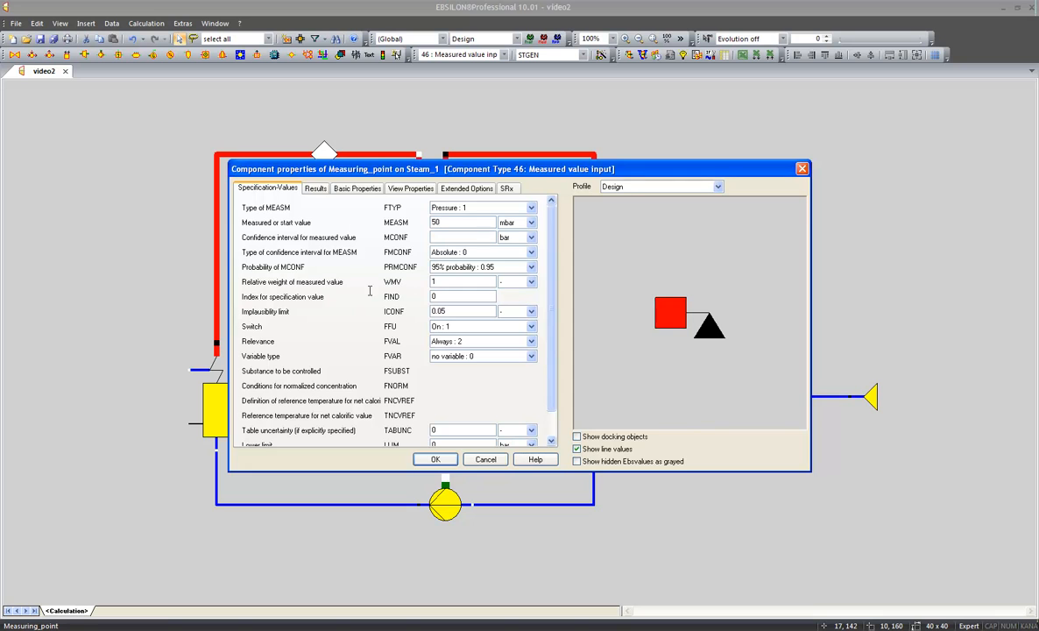
pyautogui.click(434, 460)
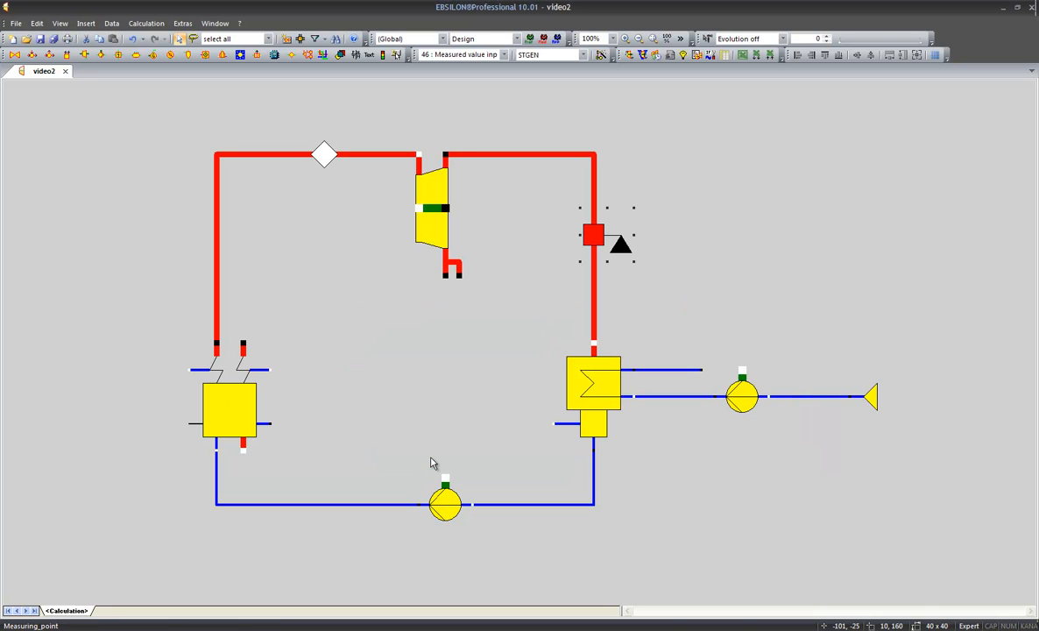
pyautogui.click(429, 383)
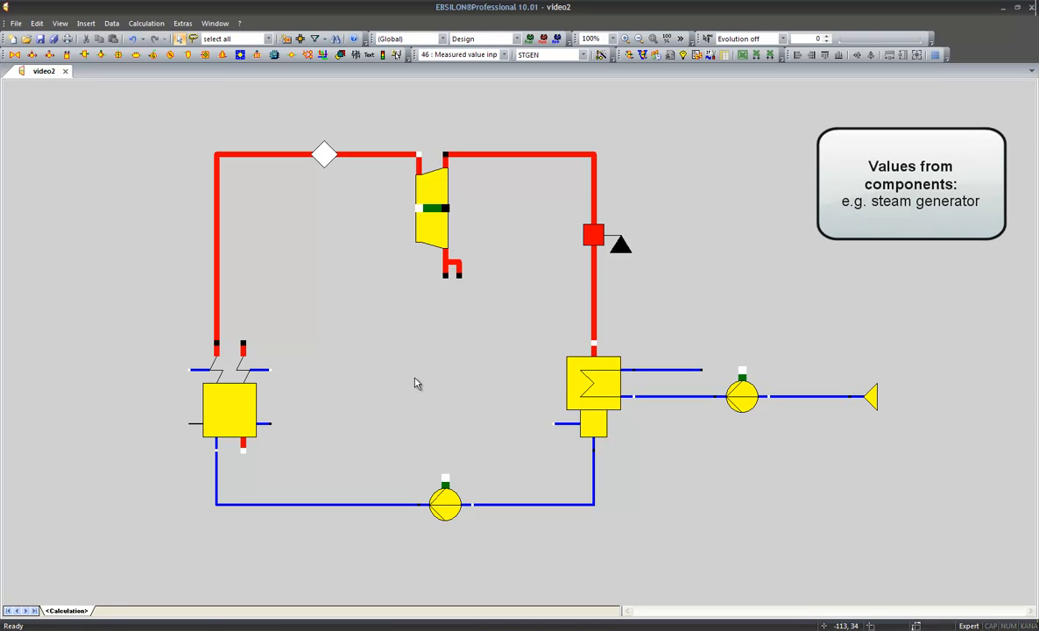
# Step: Examine the steam generator's specification values, including steam pressure, temperatures and pressure drops, and its connection points
pyautogui.moveTo(249, 403)
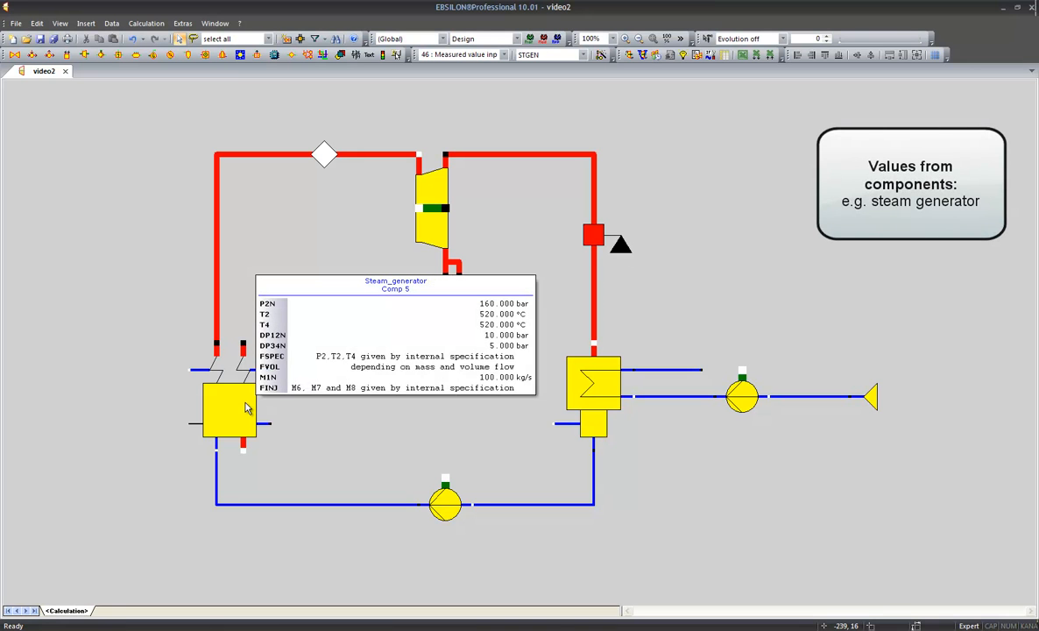
pyautogui.click(224, 402)
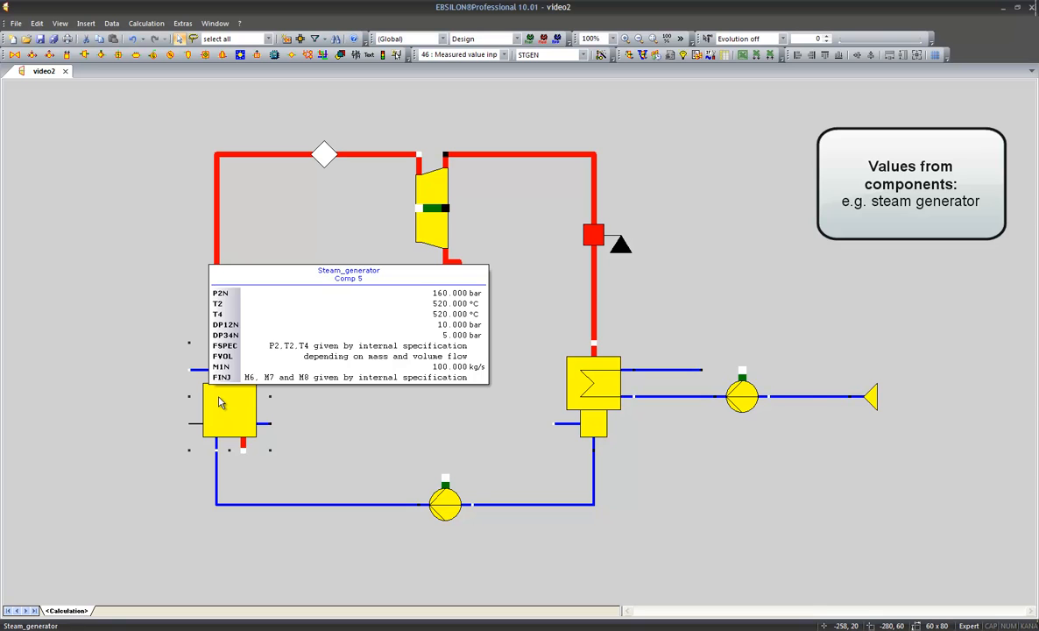
pyautogui.doubleClick(220, 402)
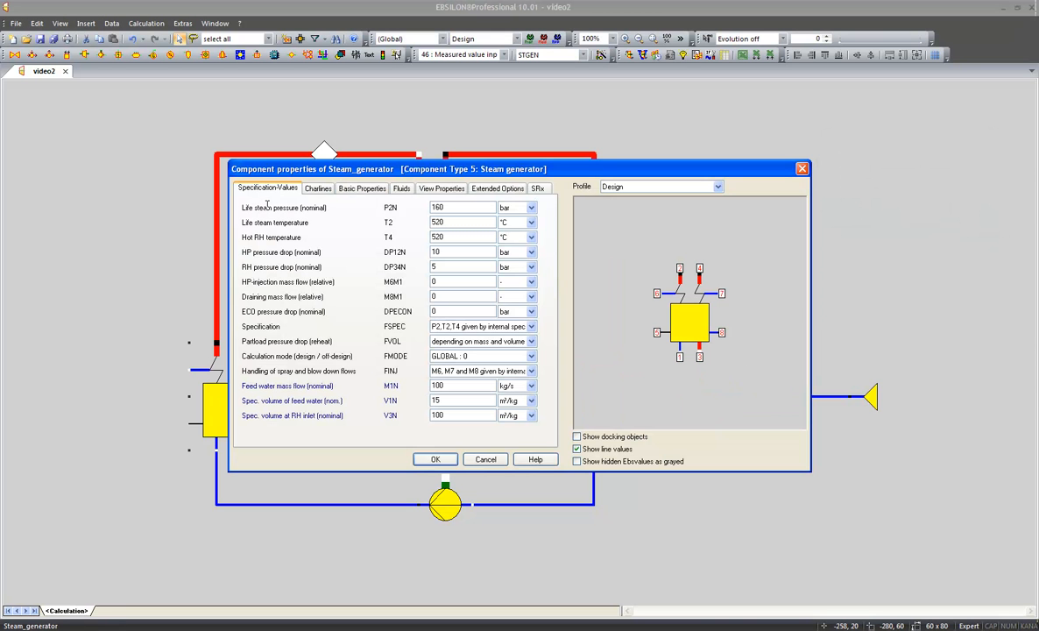
pyautogui.click(453, 206)
pyautogui.moveTo(246, 237); pyautogui.dragTo(301, 239)
pyautogui.click(266, 237)
pyautogui.moveTo(680, 276)
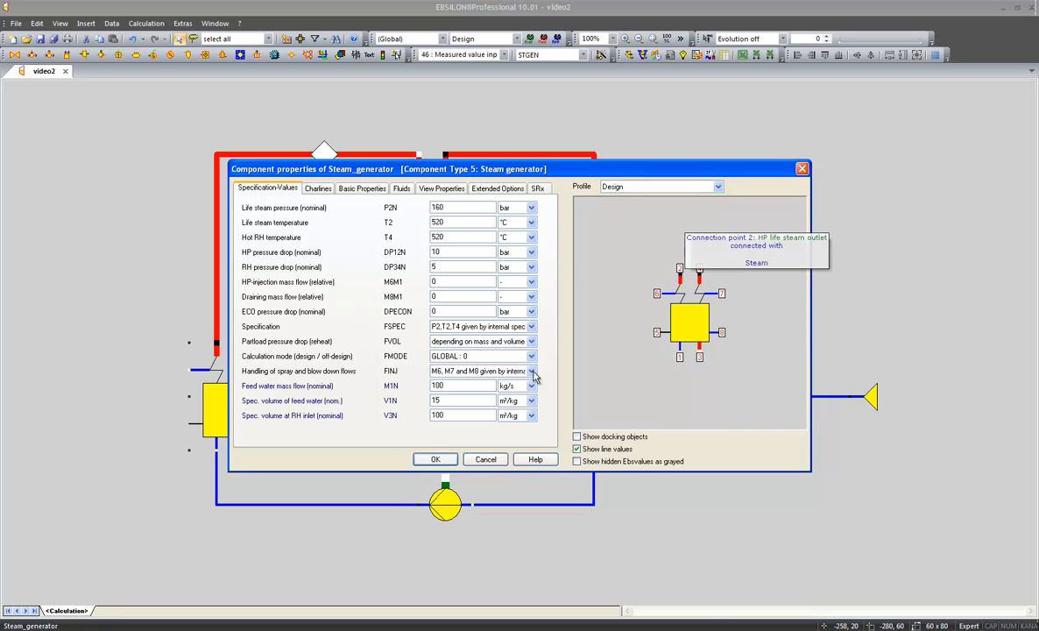
pyautogui.click(434, 460)
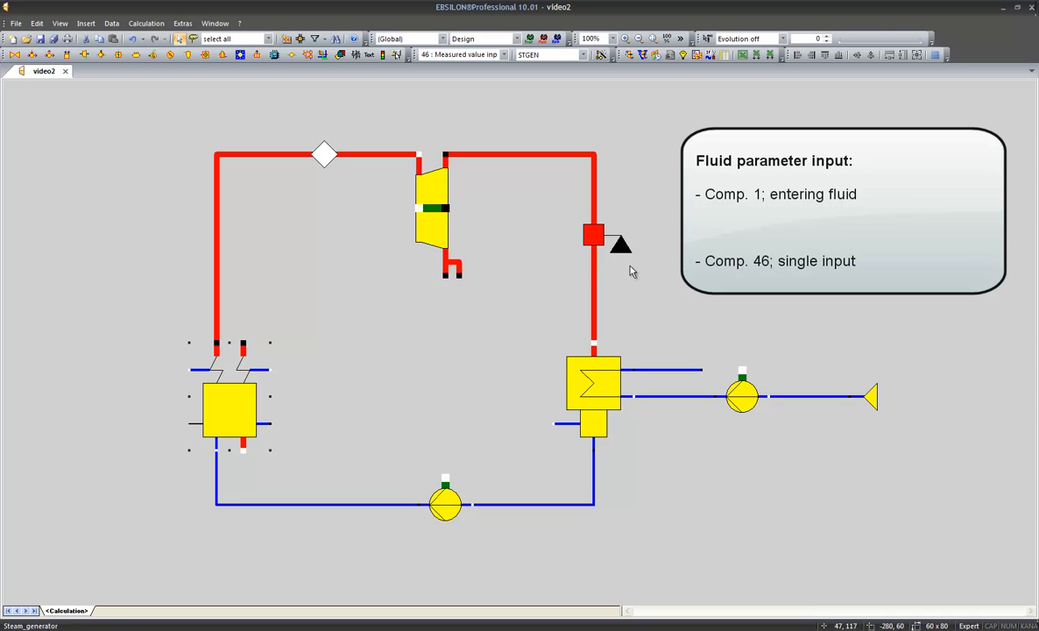
# Step: Review the measurement types available for the measuring point on the condenser steam line, keeping Pressure selected
pyautogui.doubleClick(602, 239)
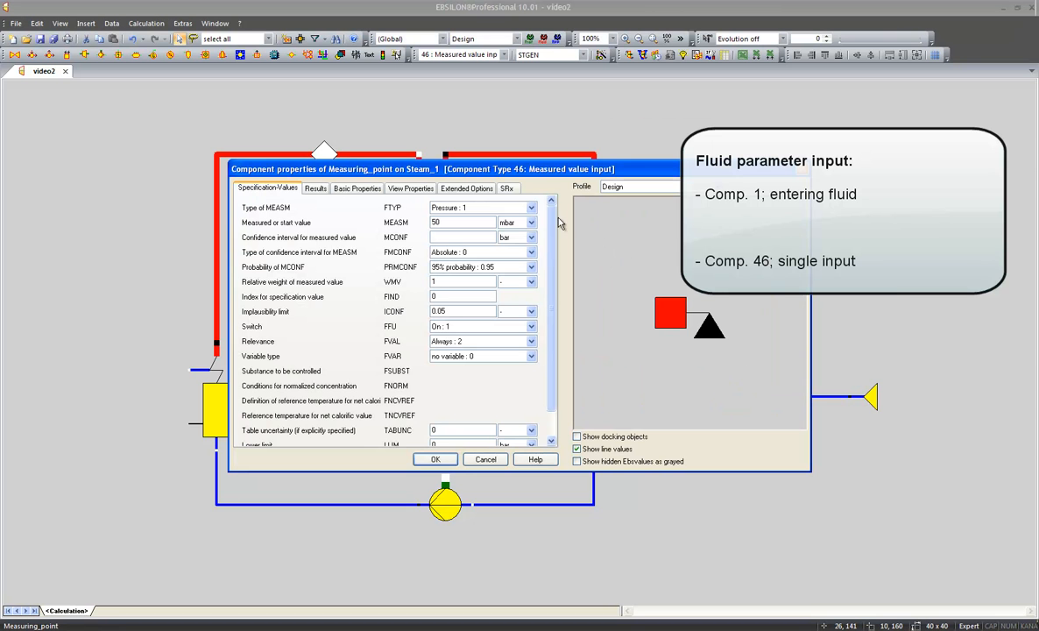
pyautogui.click(531, 207)
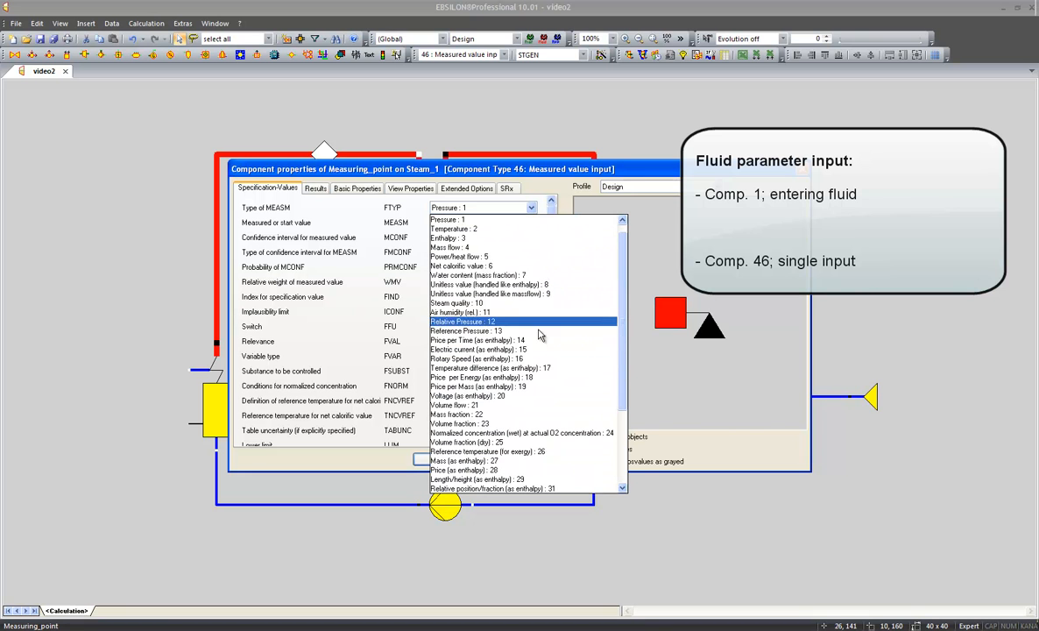
pyautogui.click(522, 220)
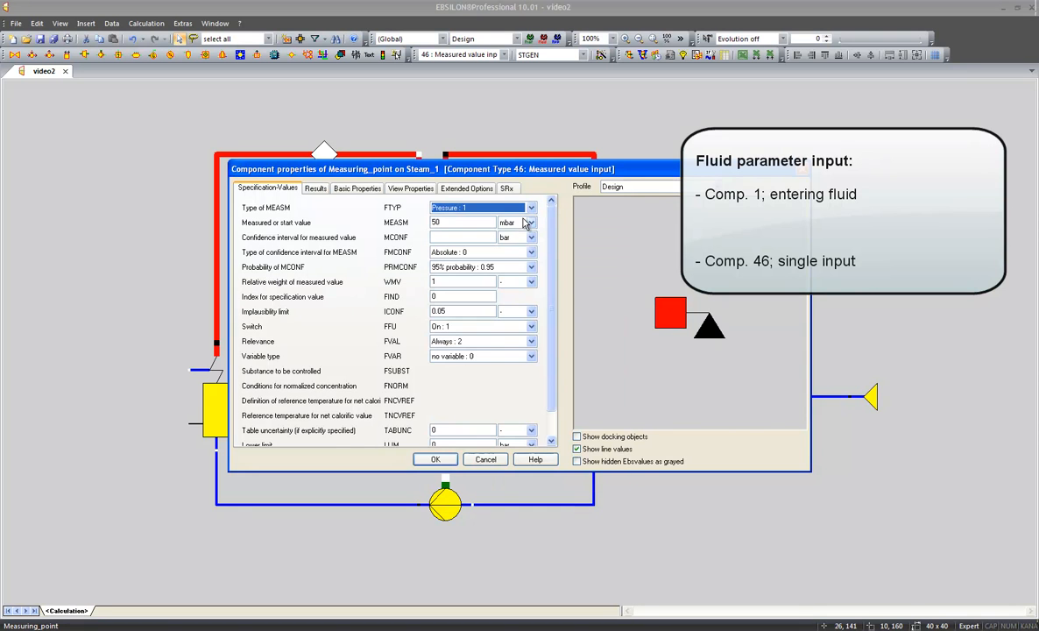
pyautogui.click(443, 462)
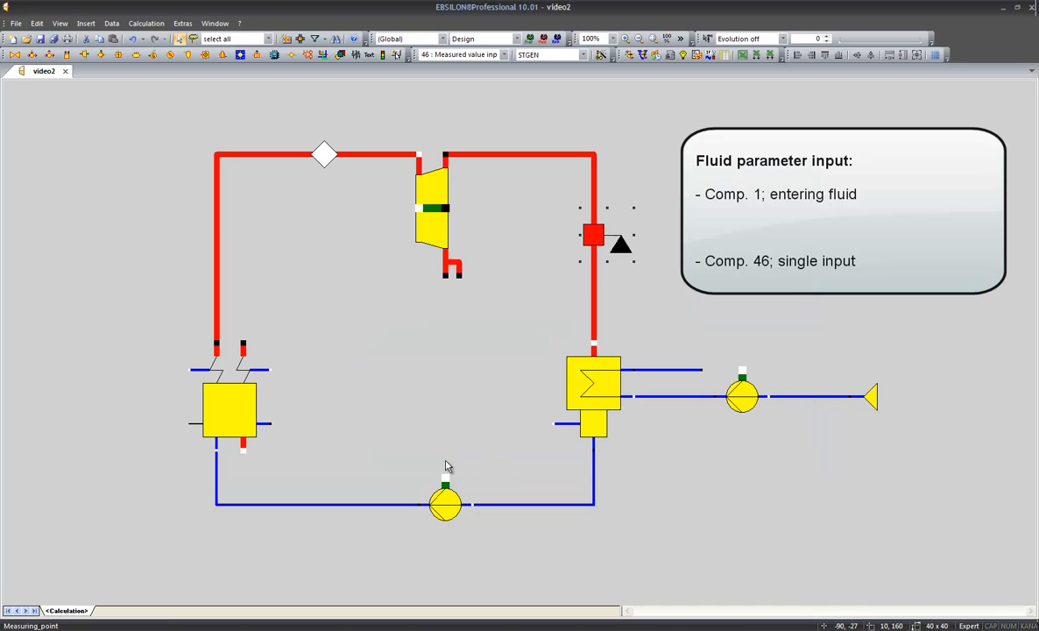
# Step: Check the specification values and material fractions of the general input value on the steam line before the turbine
pyautogui.click(324, 156)
pyautogui.doubleClick(325, 157)
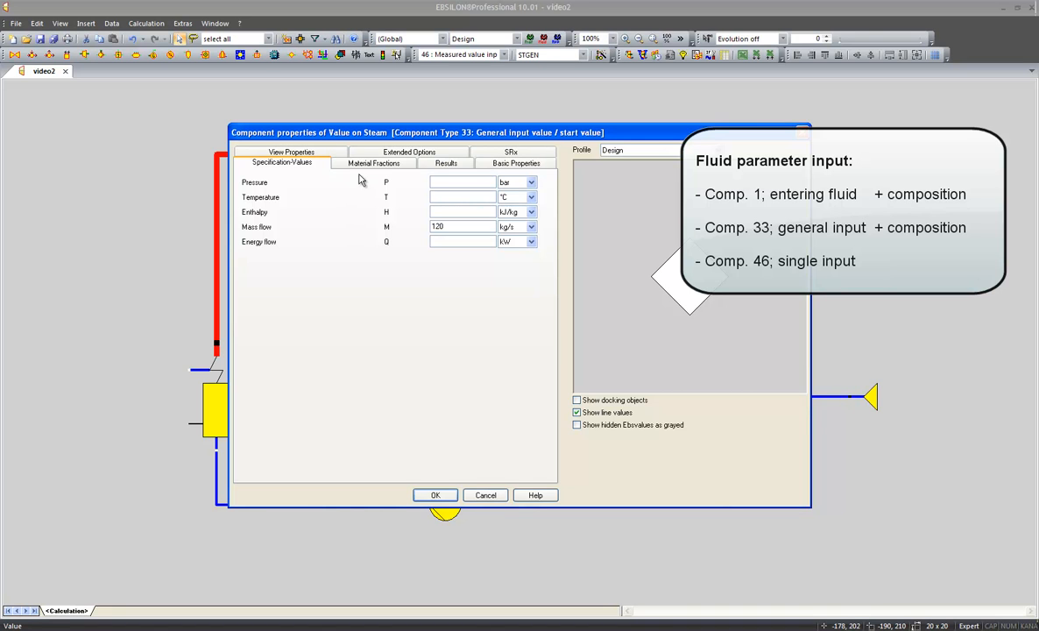
pyautogui.click(361, 165)
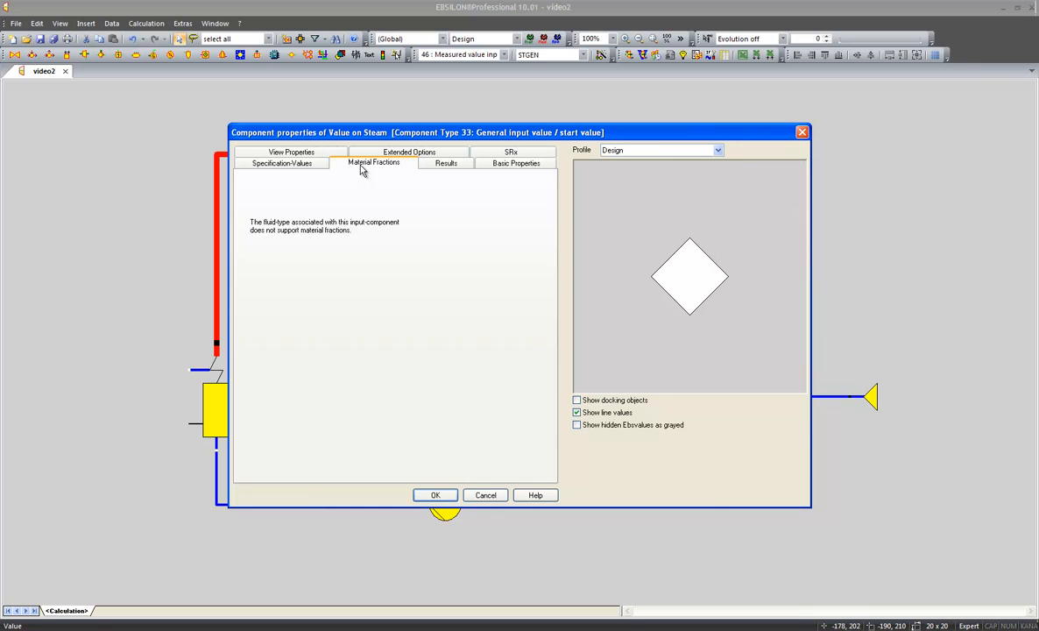
pyautogui.click(433, 496)
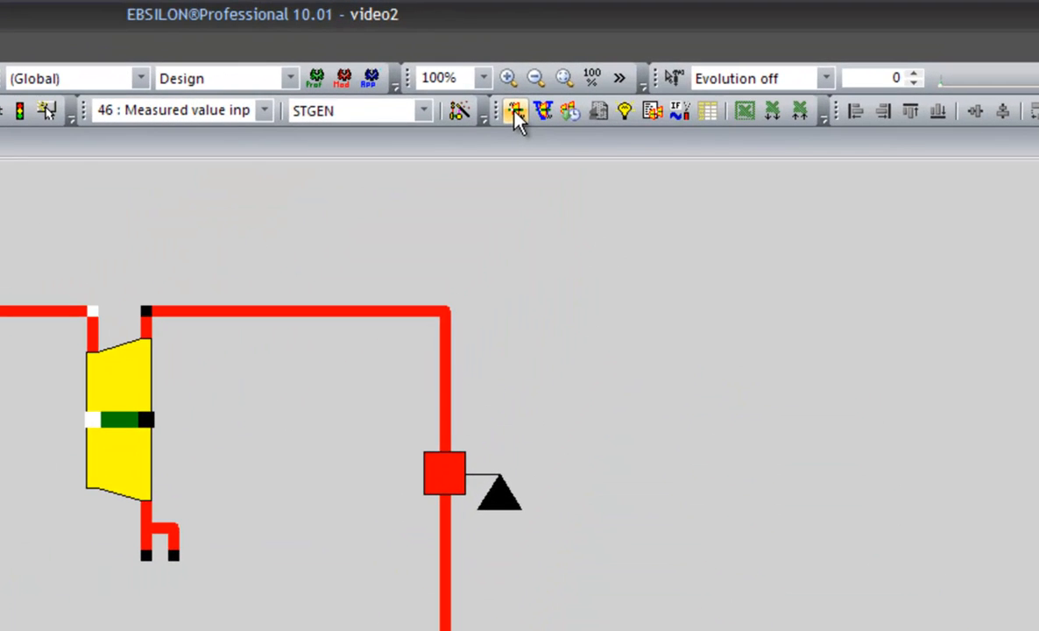
# Step: Run the calculation and go through the objects listed under the Missing pressure error in the error analysis
pyautogui.click(585, 77)
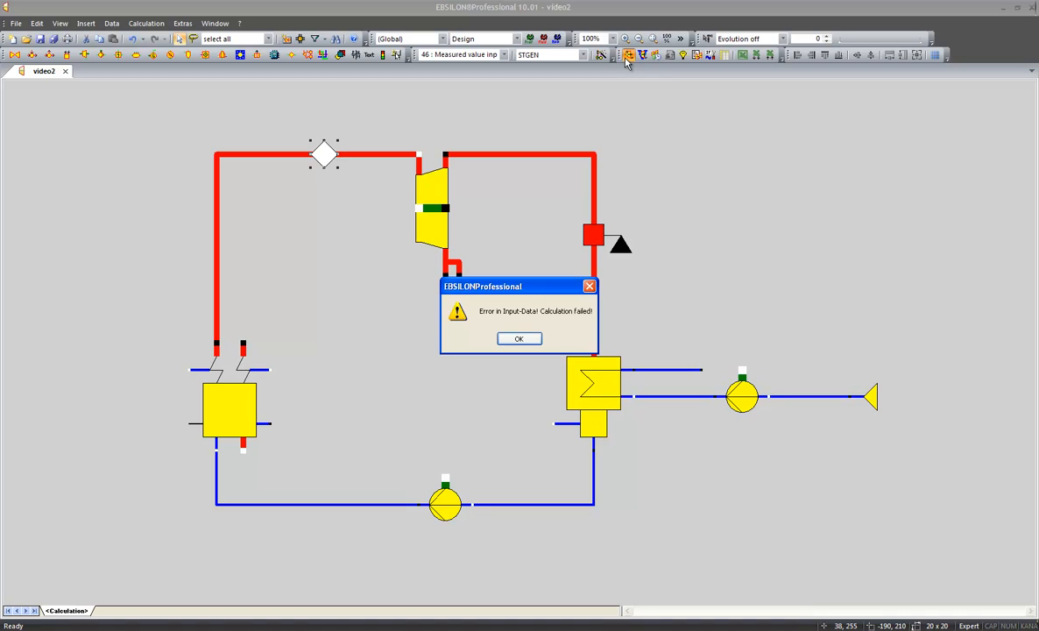
pyautogui.click(516, 338)
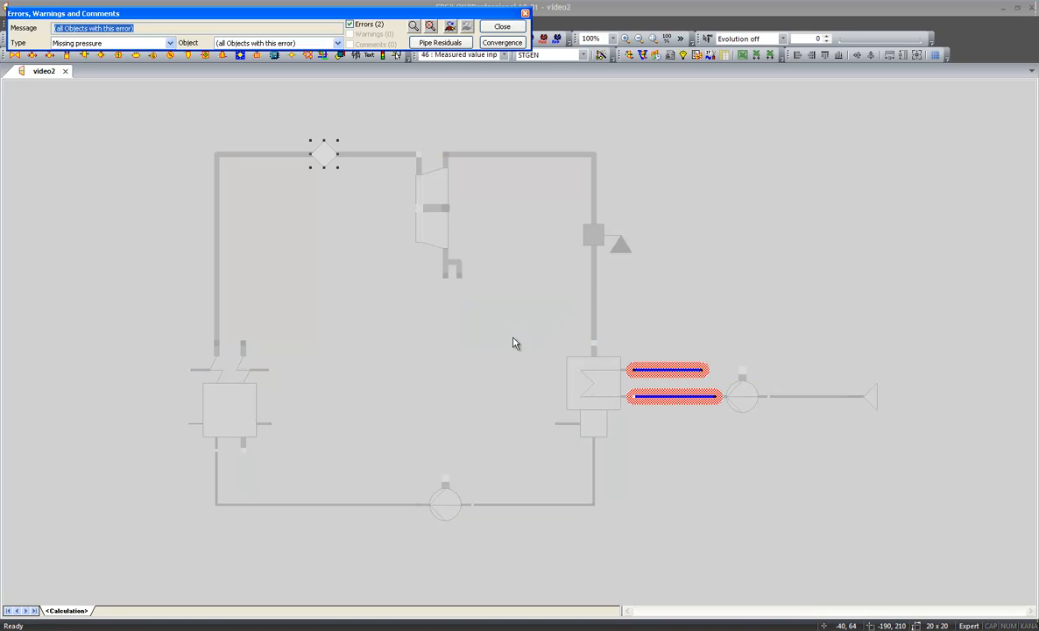
pyautogui.moveTo(371, 15); pyautogui.dragTo(416, 140)
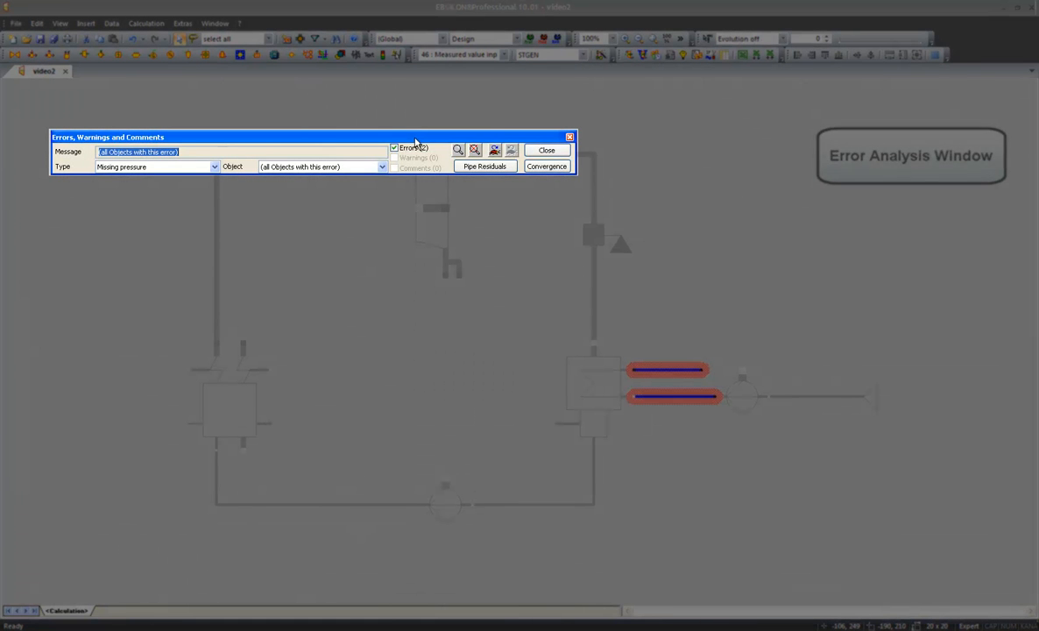
pyautogui.click(494, 151)
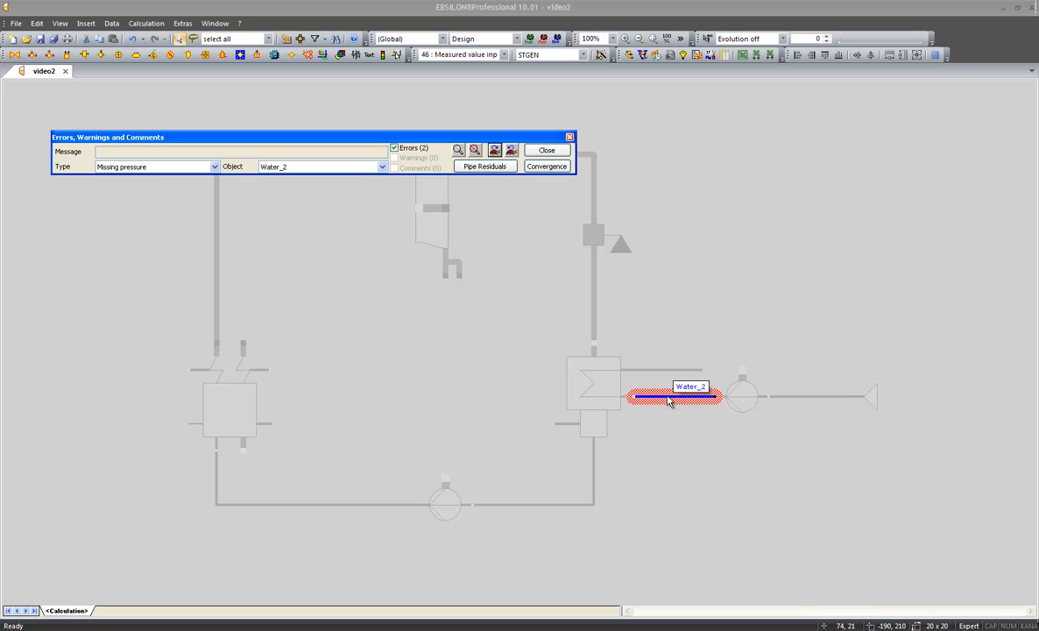
pyautogui.click(495, 151)
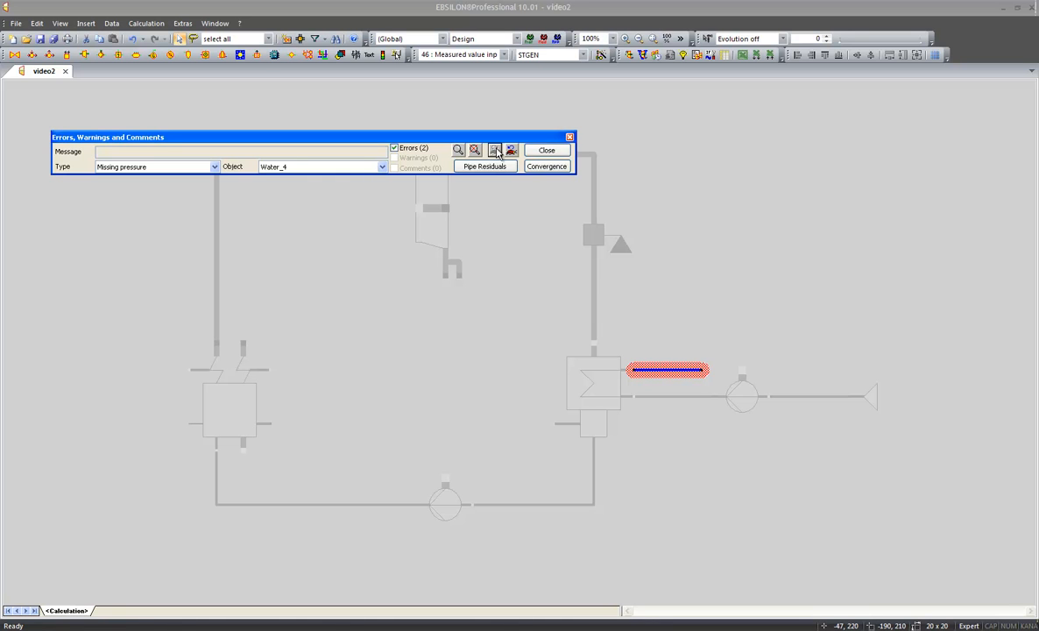
pyautogui.click(547, 152)
pyautogui.moveTo(872, 401)
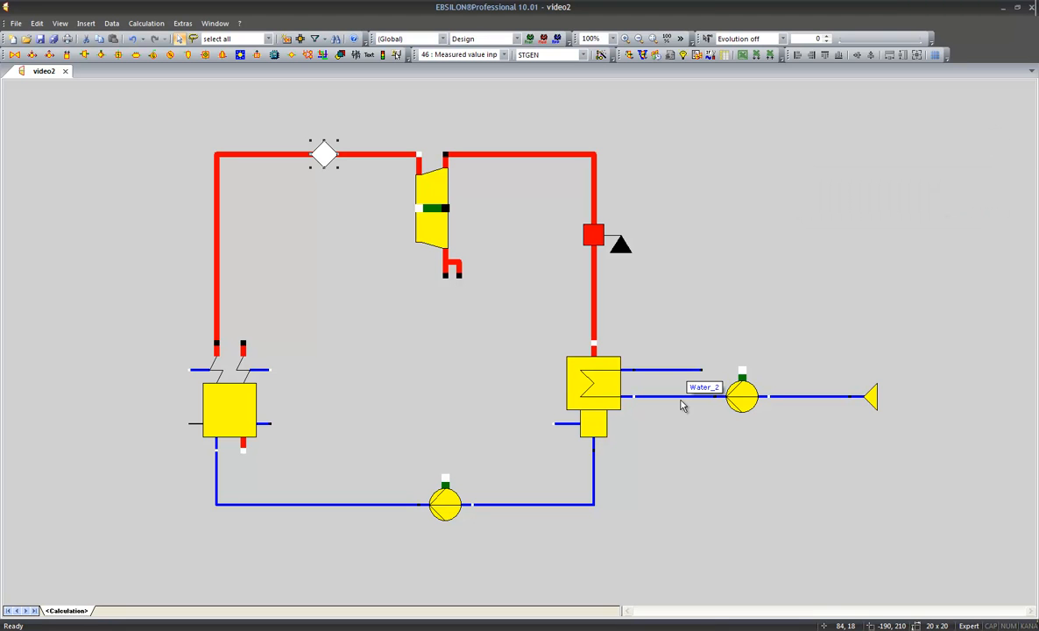
# Step: Copy the measuring point from the condenser steam line onto the cooling water line between pump and condenser, and rotate the copy 270°
pyautogui.click(601, 244)
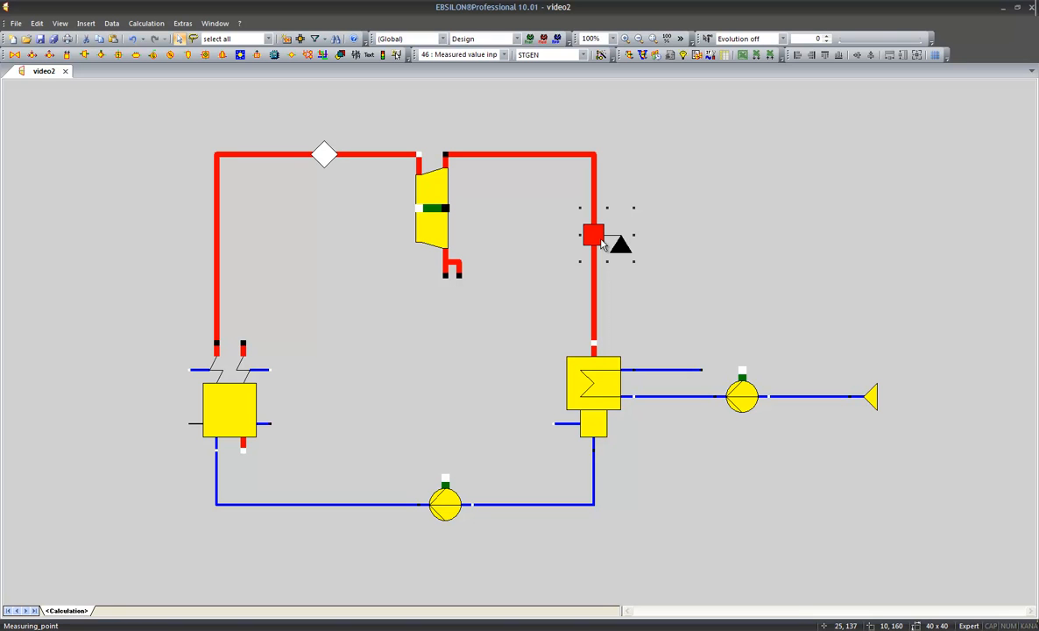
pyautogui.moveTo(602, 243); pyautogui.dragTo(688, 399)
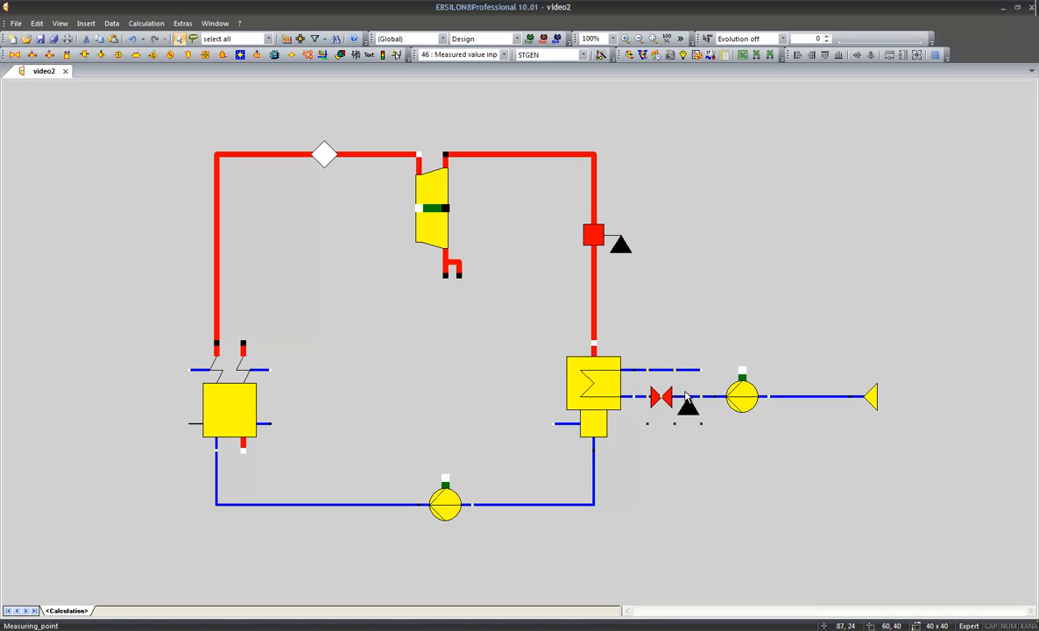
pyautogui.rightClick(674, 400)
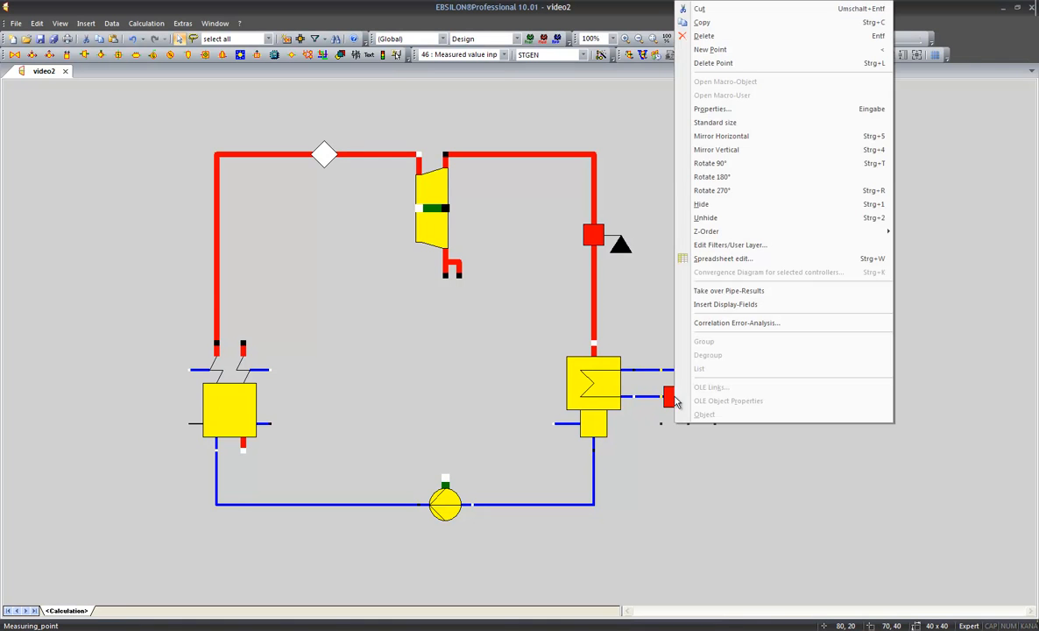
pyautogui.click(711, 190)
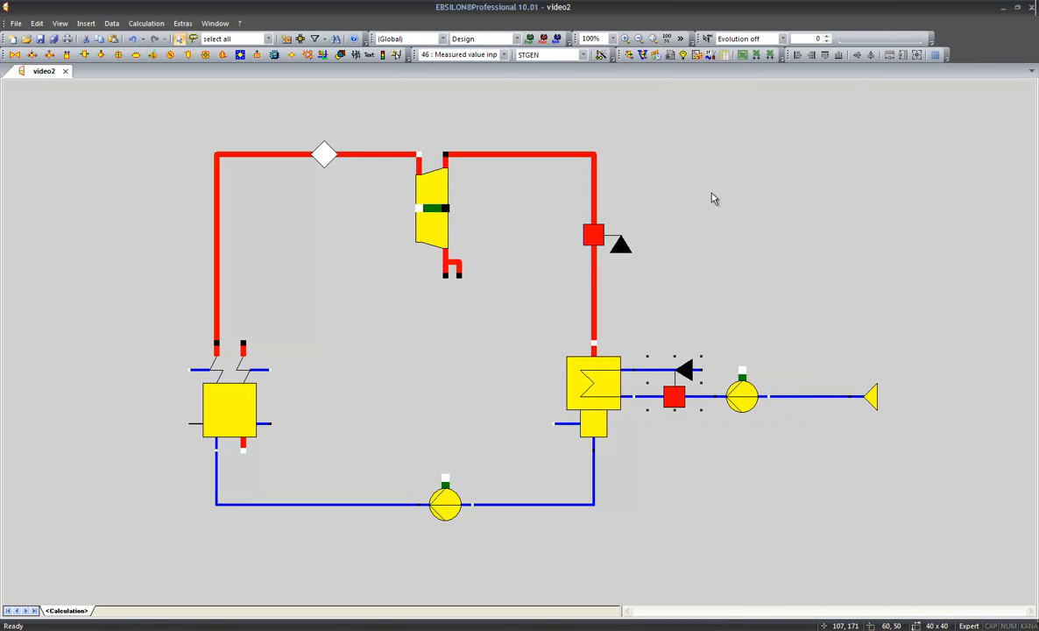
# Step: Set the cooling water measuring point's measured pressure value to 1.2 bar
pyautogui.doubleClick(673, 397)
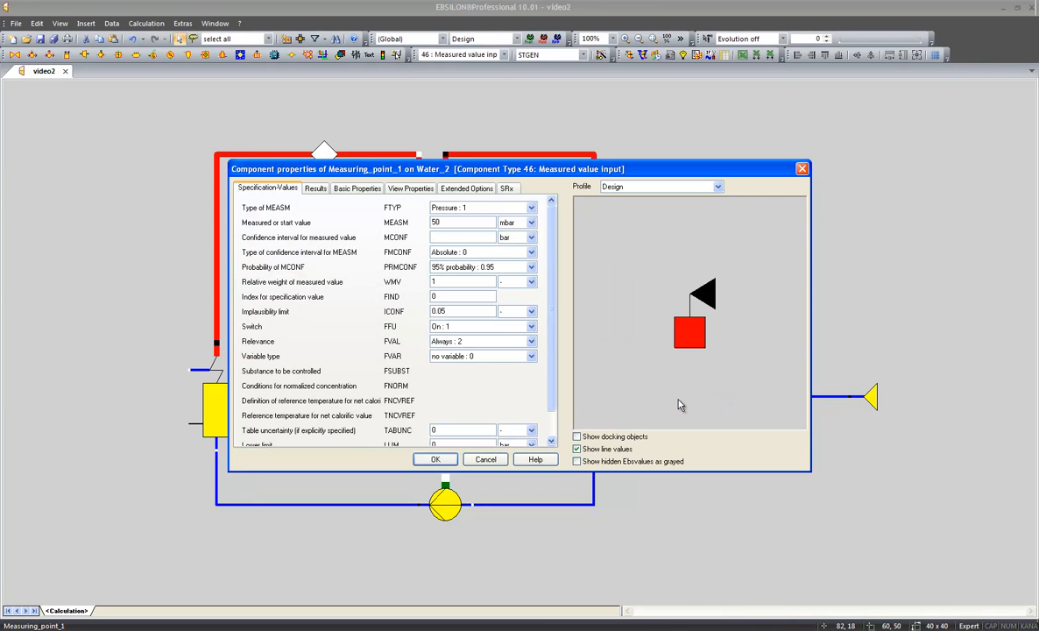
pyautogui.click(514, 224)
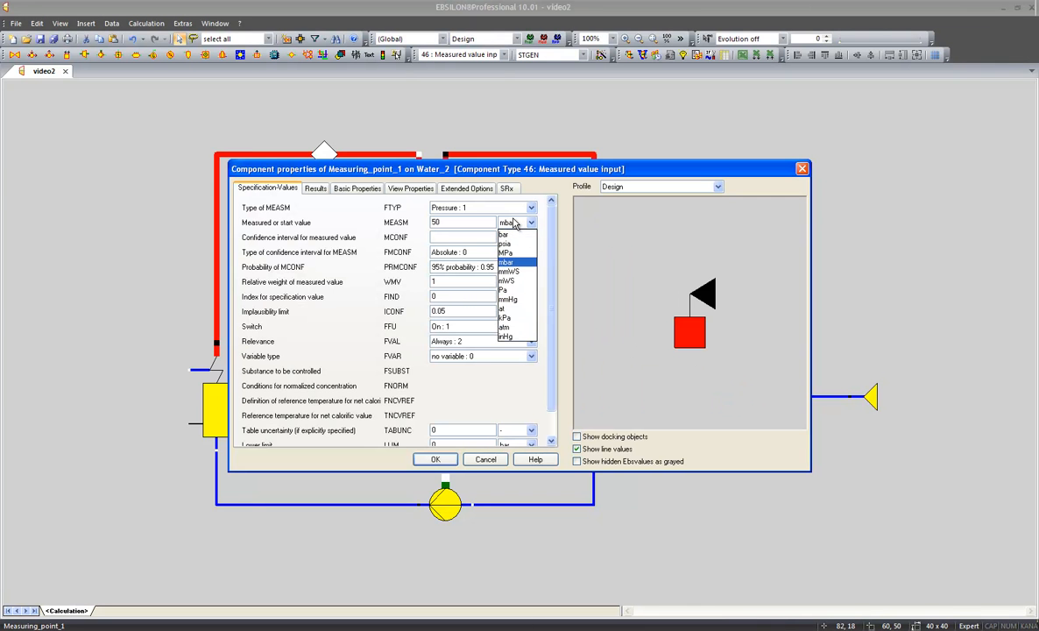
pyautogui.click(495, 232)
pyautogui.moveTo(469, 223); pyautogui.dragTo(384, 223)
pyautogui.write('1')
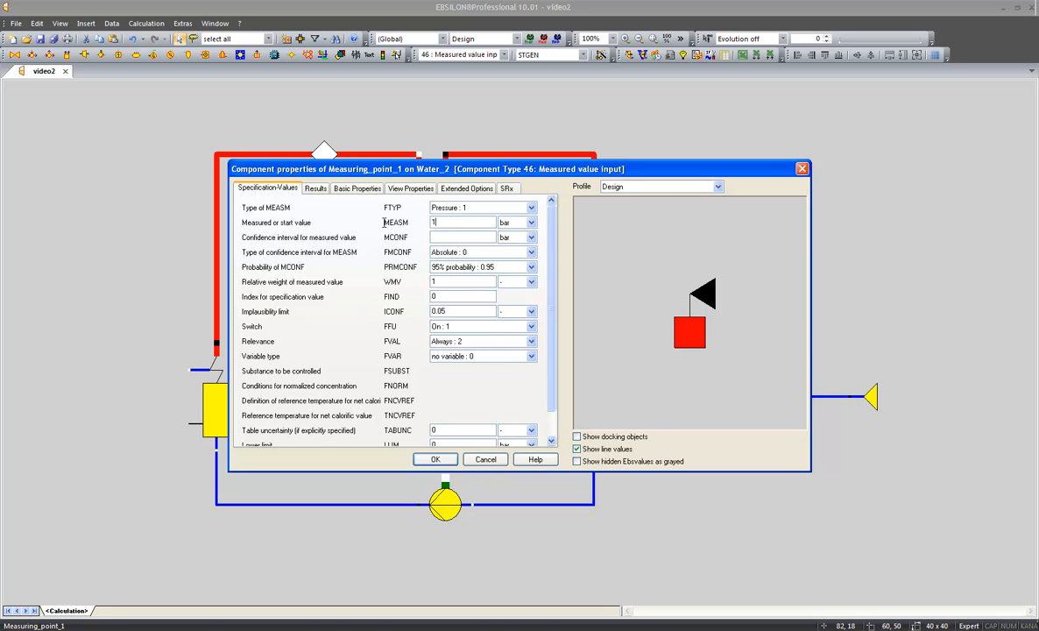
pyautogui.write('.2')
pyautogui.click(436, 459)
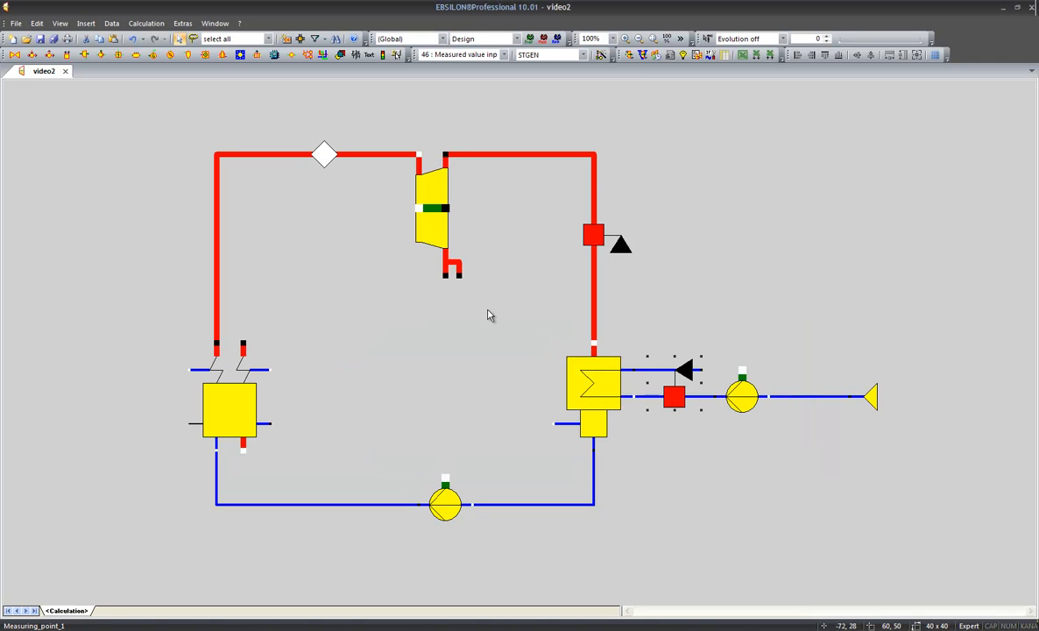
# Step: Rerun the calculation and examine which object the error analysis lists for the overdetermination in pressure
pyautogui.click(631, 56)
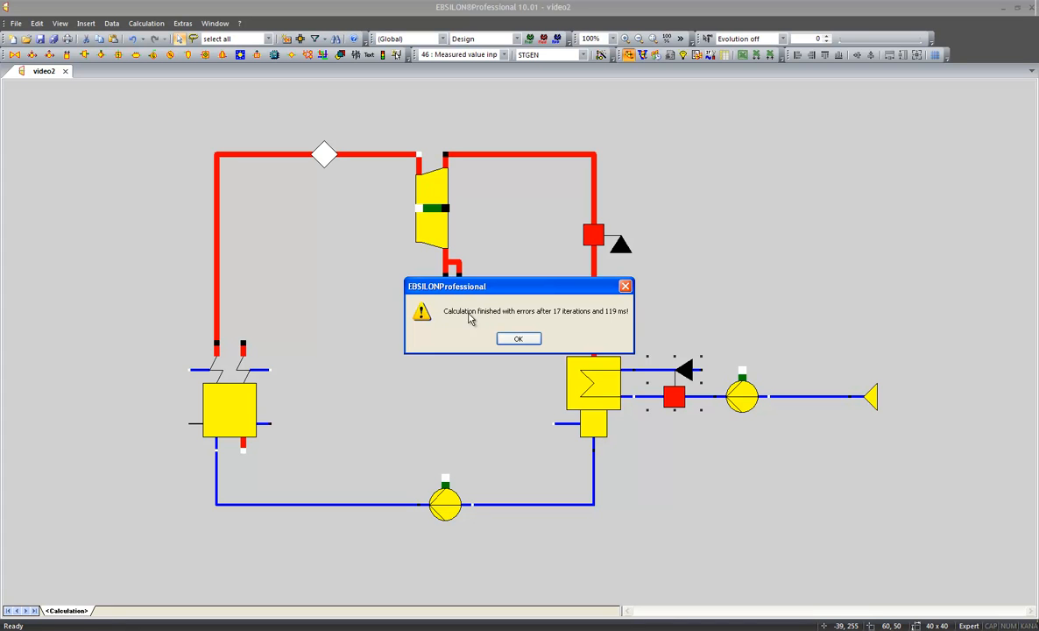
pyautogui.click(532, 341)
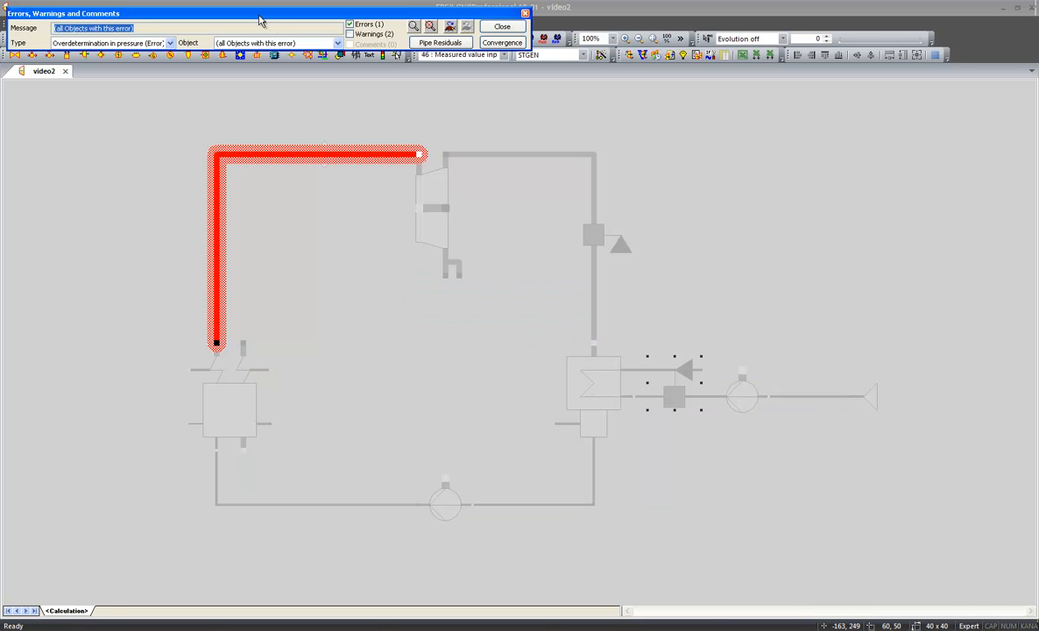
pyautogui.moveTo(253, 19); pyautogui.dragTo(293, 93)
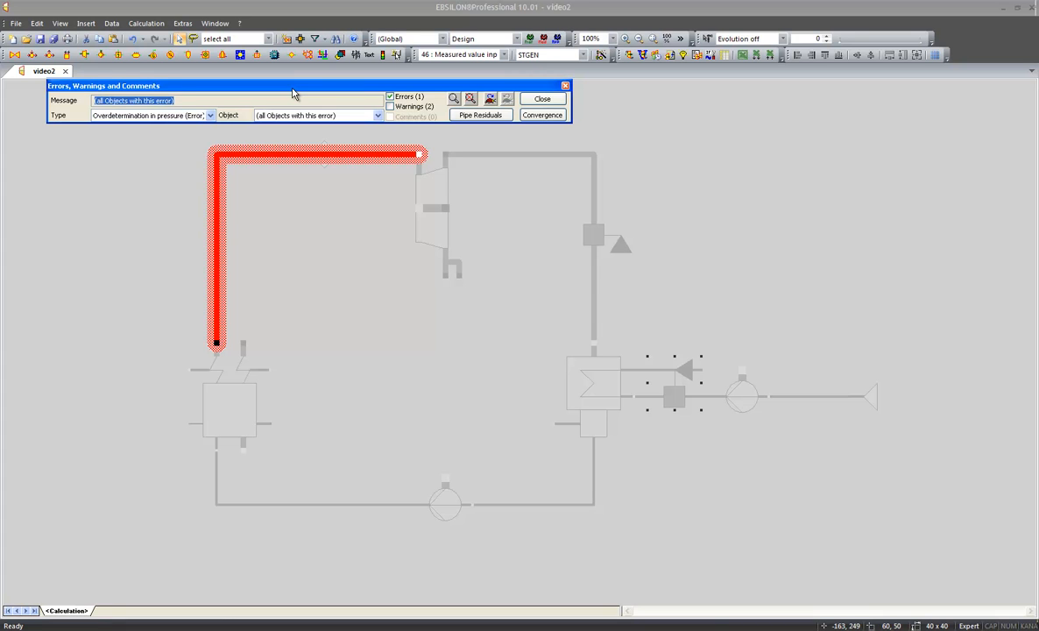
pyautogui.click(210, 116)
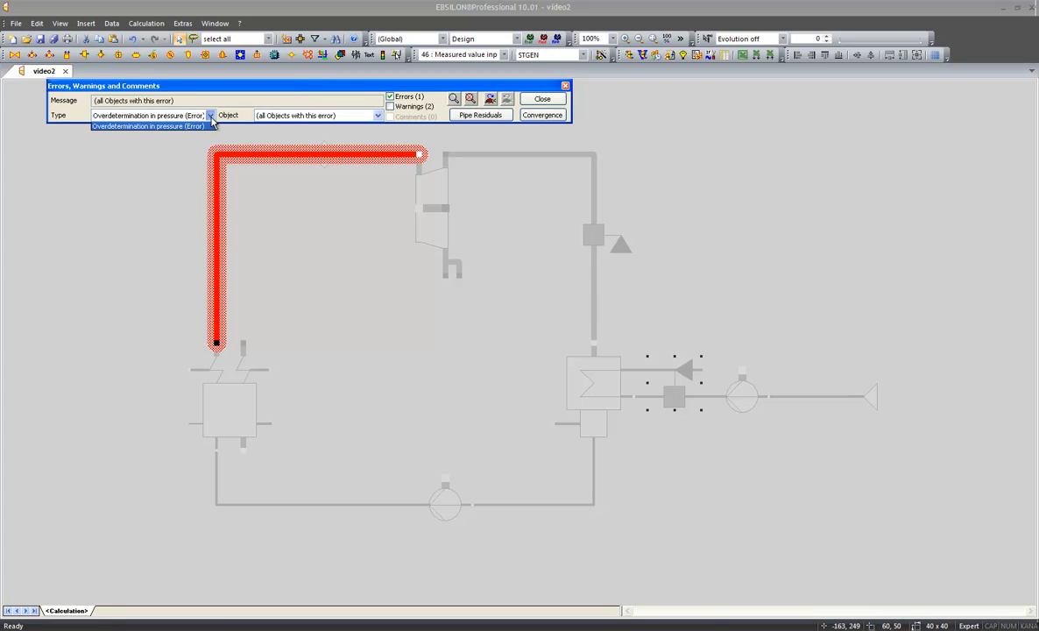
pyautogui.click(159, 126)
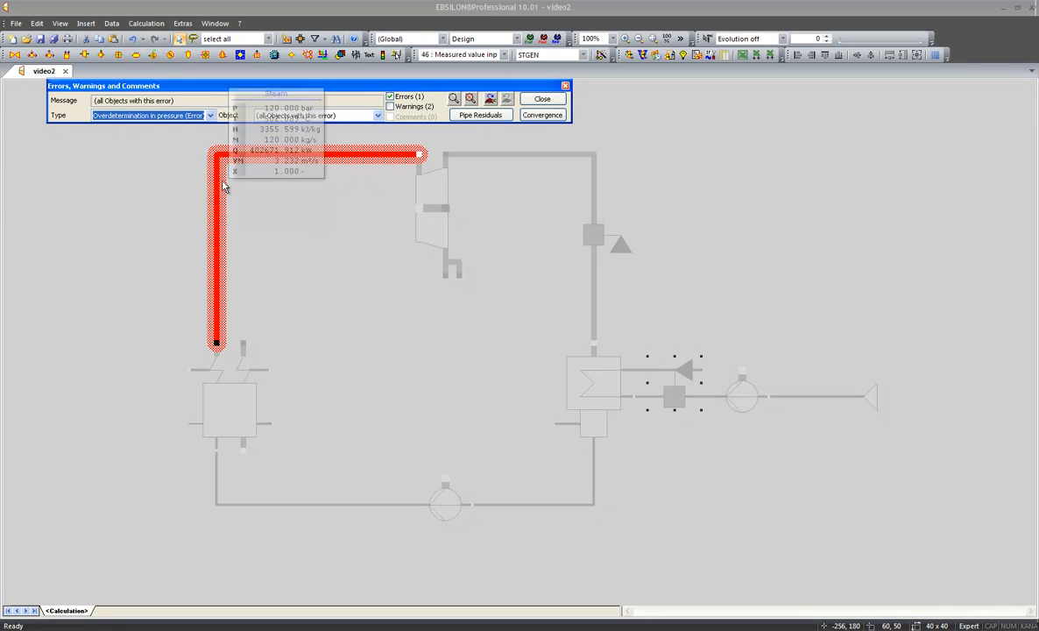
pyautogui.click(492, 103)
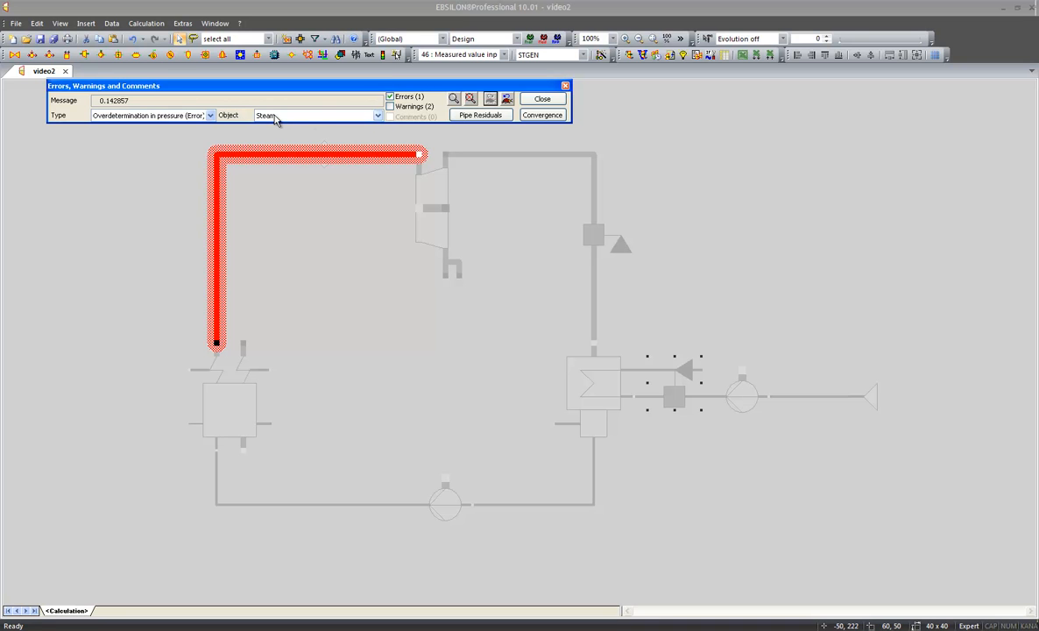
pyautogui.moveTo(290, 160)
pyautogui.click(526, 103)
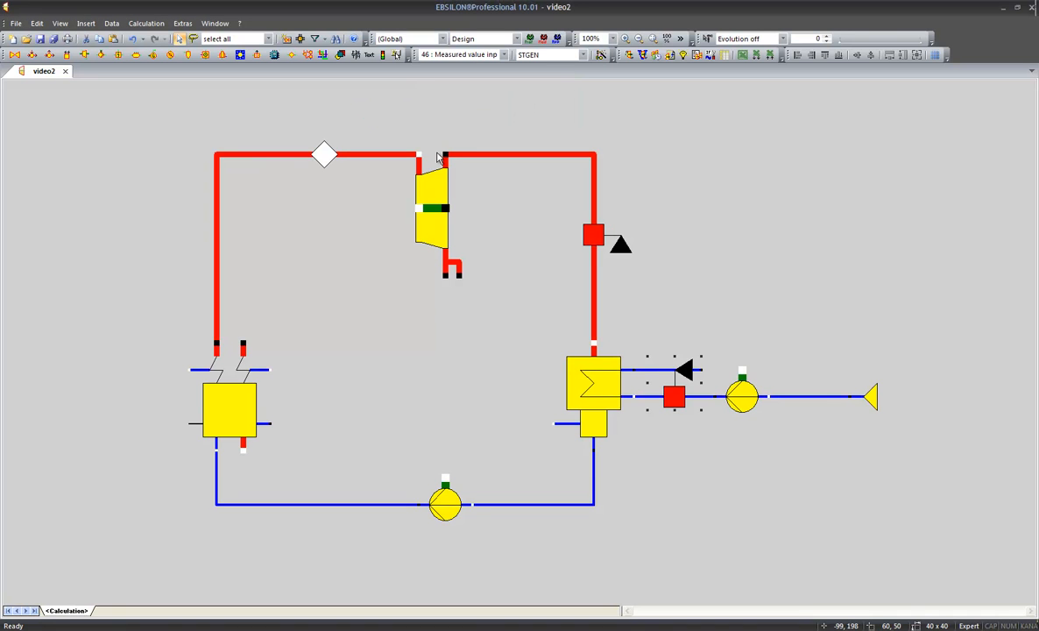
# Step: Check the general input value, steam generator and turbine for pressures specified on the live steam line
pyautogui.moveTo(324, 166)
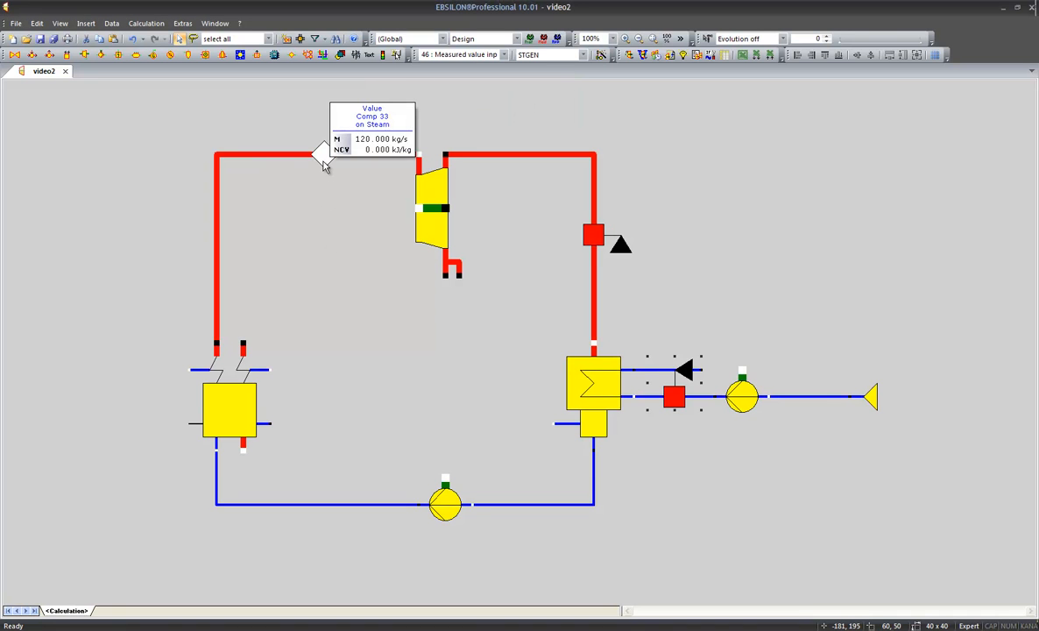
pyautogui.doubleClick(250, 417)
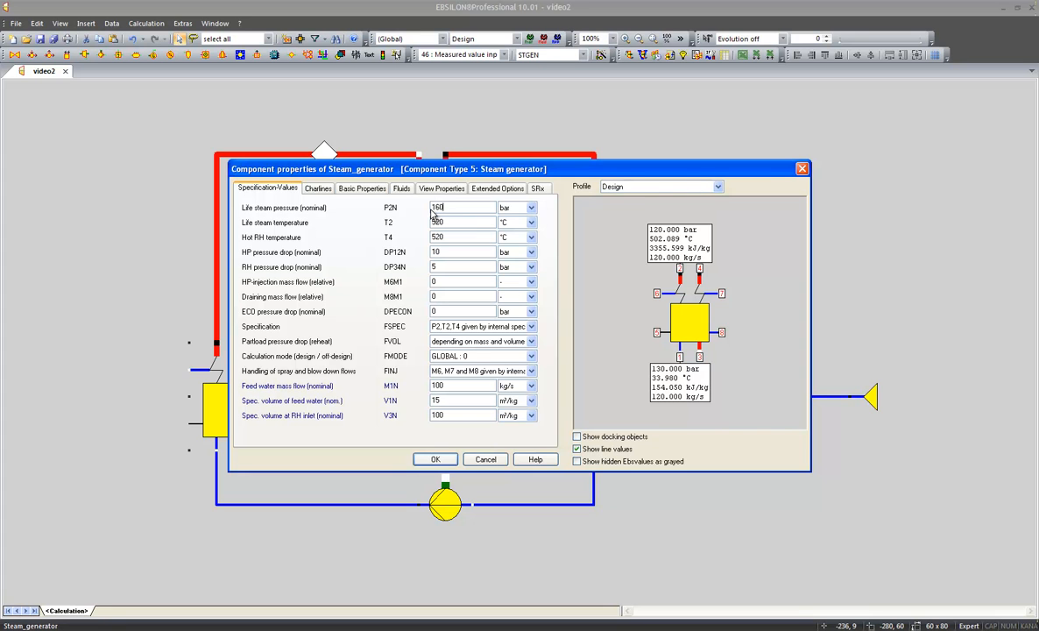
pyautogui.click(437, 460)
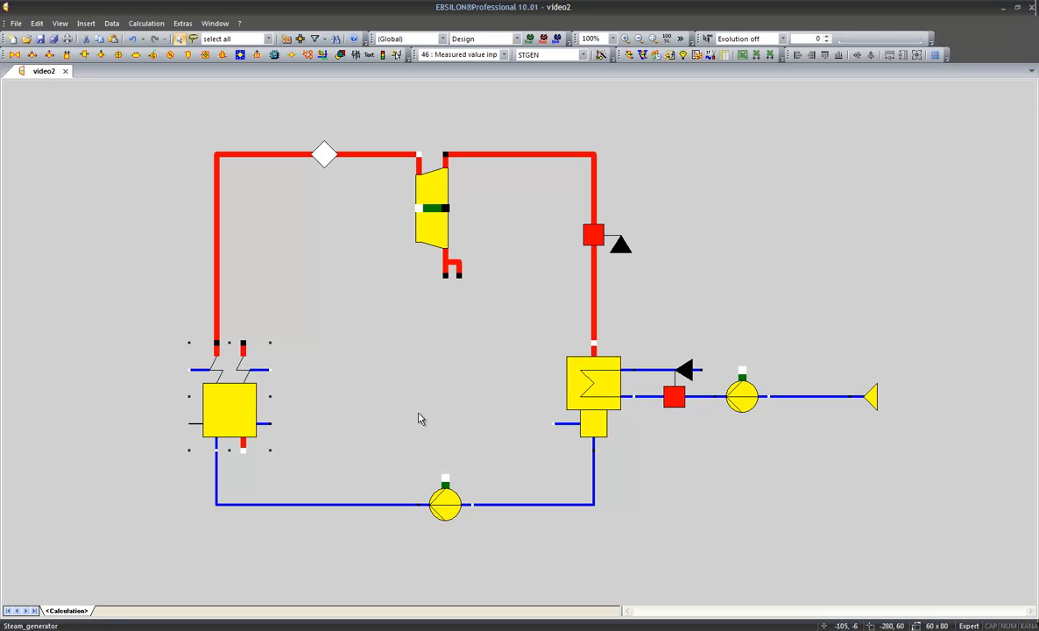
pyautogui.moveTo(403, 163)
pyautogui.moveTo(430, 191)
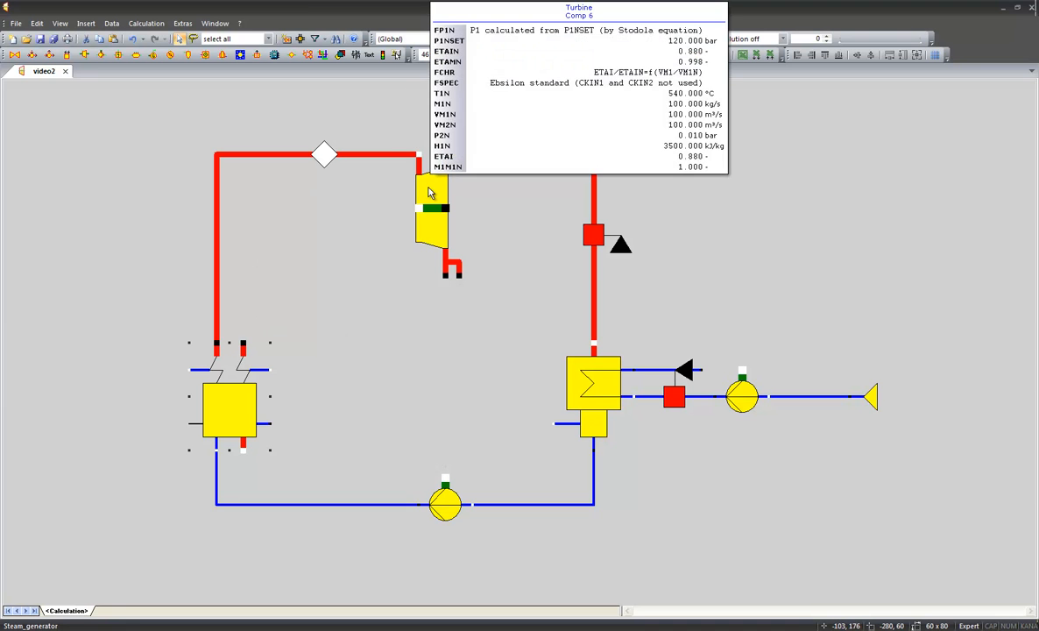
# Step: Set the turbine's inlet pressure handling (FP1N) to "P1 given from outside"
pyautogui.doubleClick(429, 191)
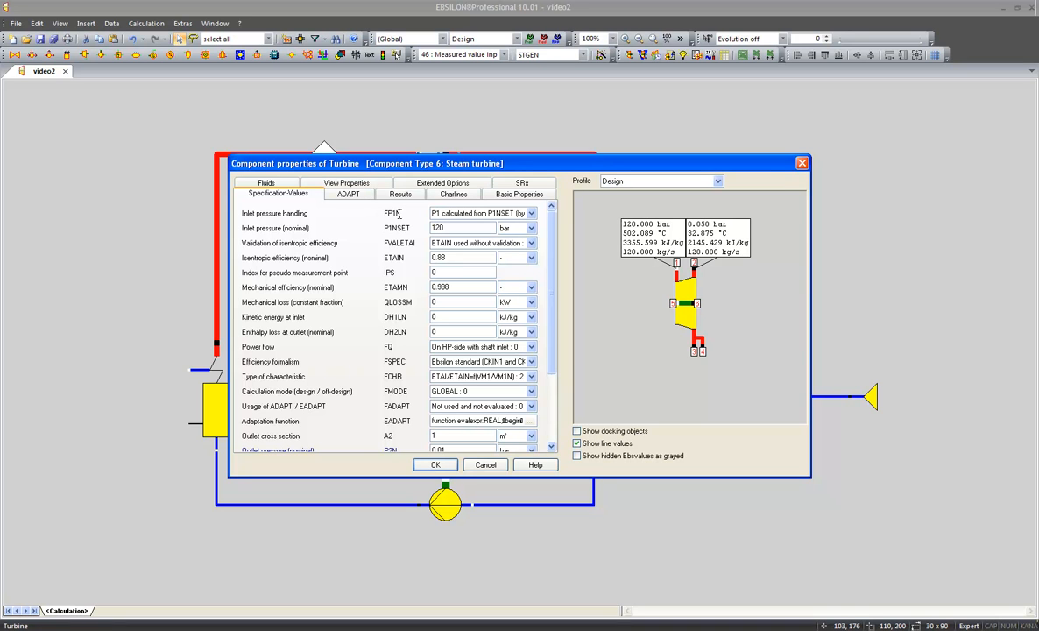
pyautogui.click(451, 214)
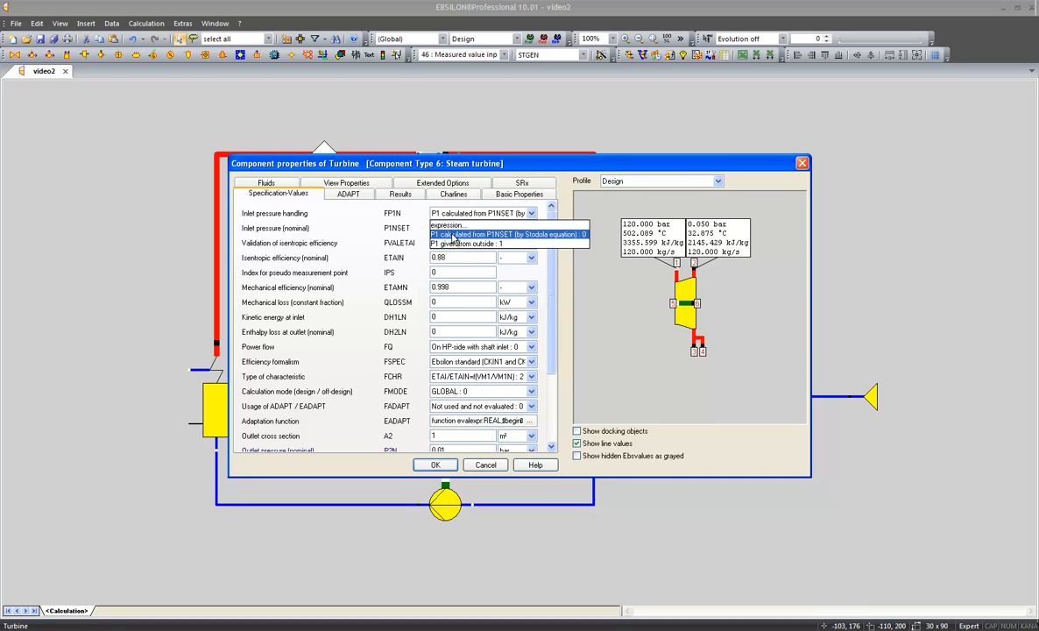
pyautogui.click(453, 235)
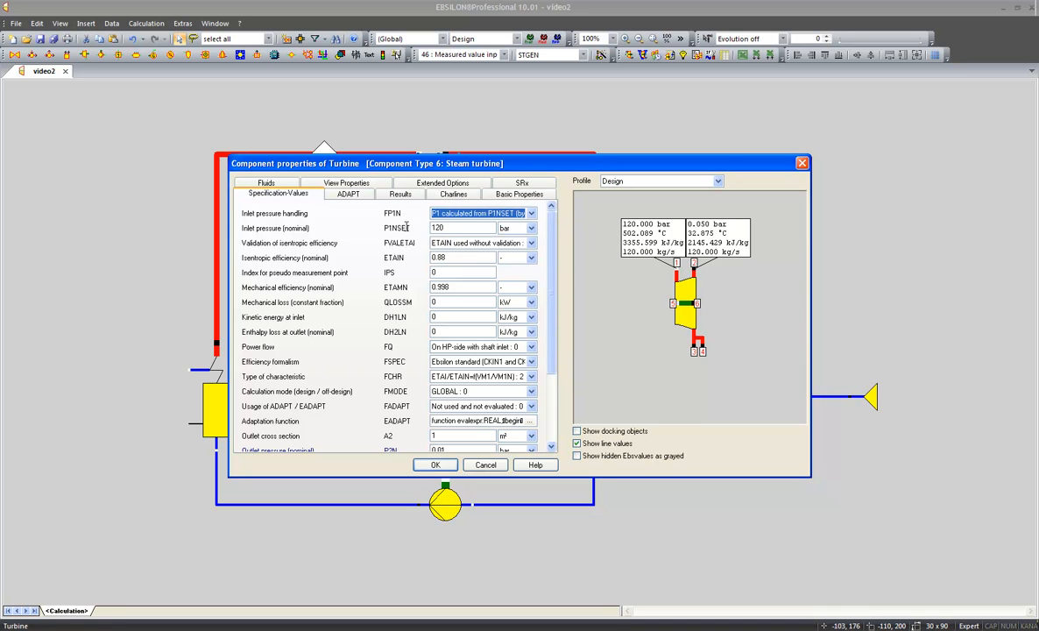
pyautogui.moveTo(385, 228); pyautogui.dragTo(414, 226)
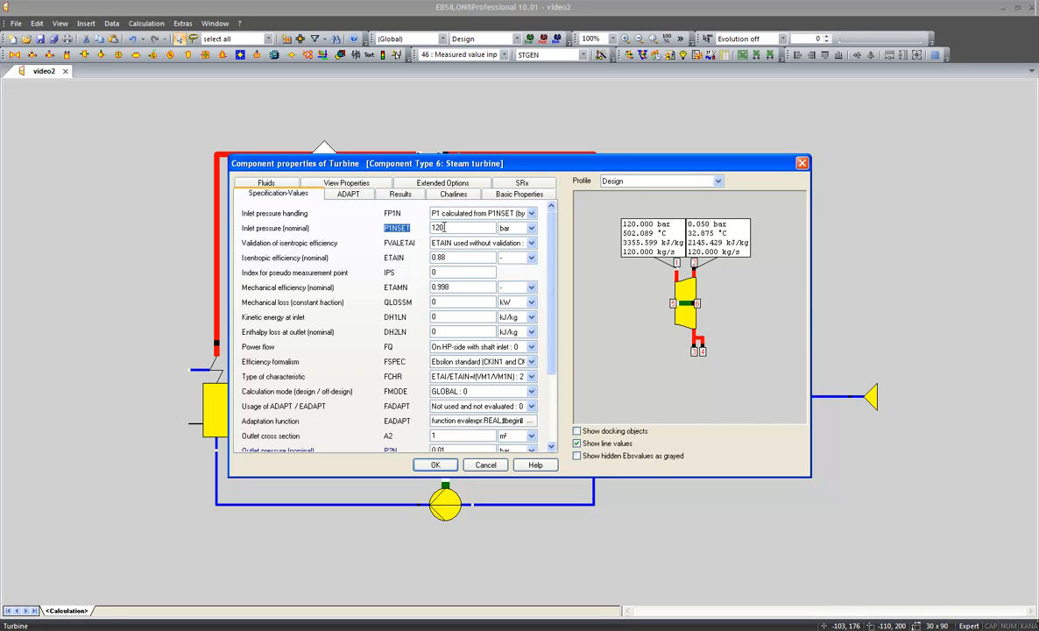
pyautogui.click(444, 227)
pyautogui.moveTo(406, 161); pyautogui.dragTo(486, 191)
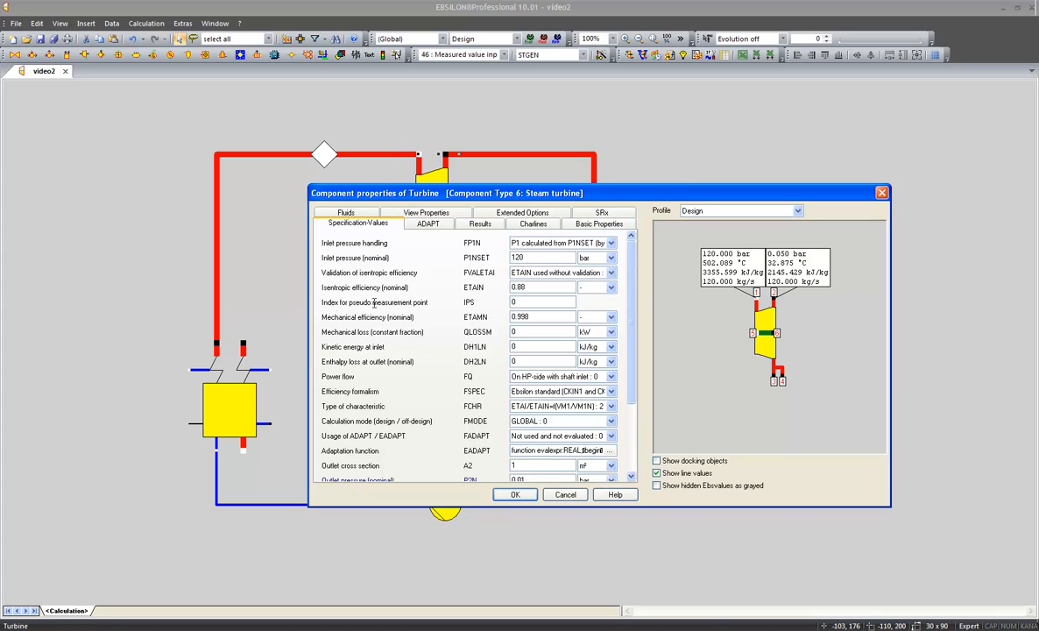
pyautogui.click(543, 244)
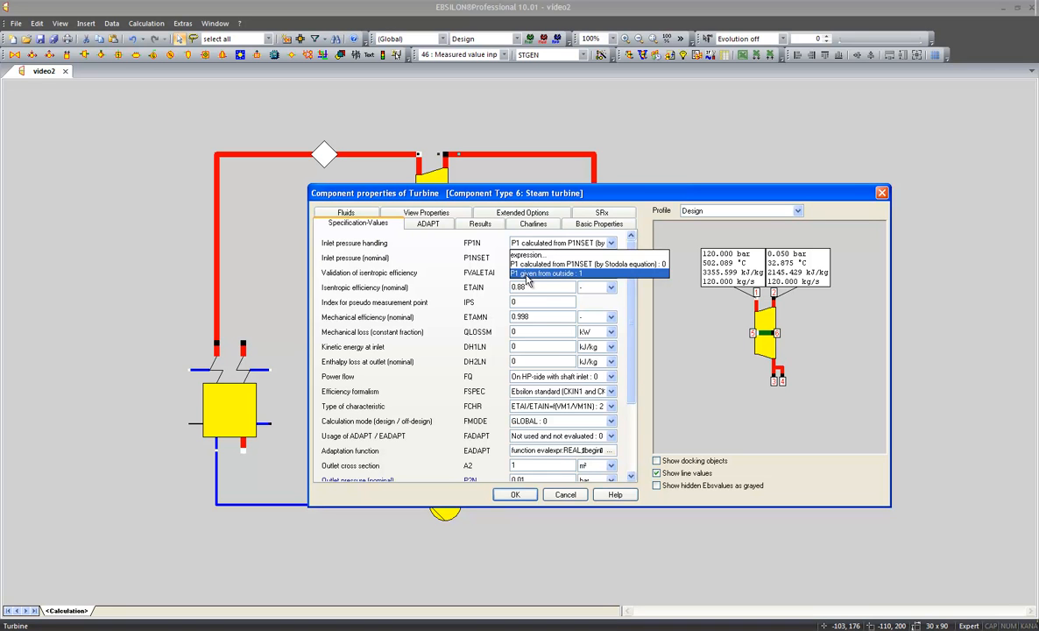
pyautogui.click(526, 274)
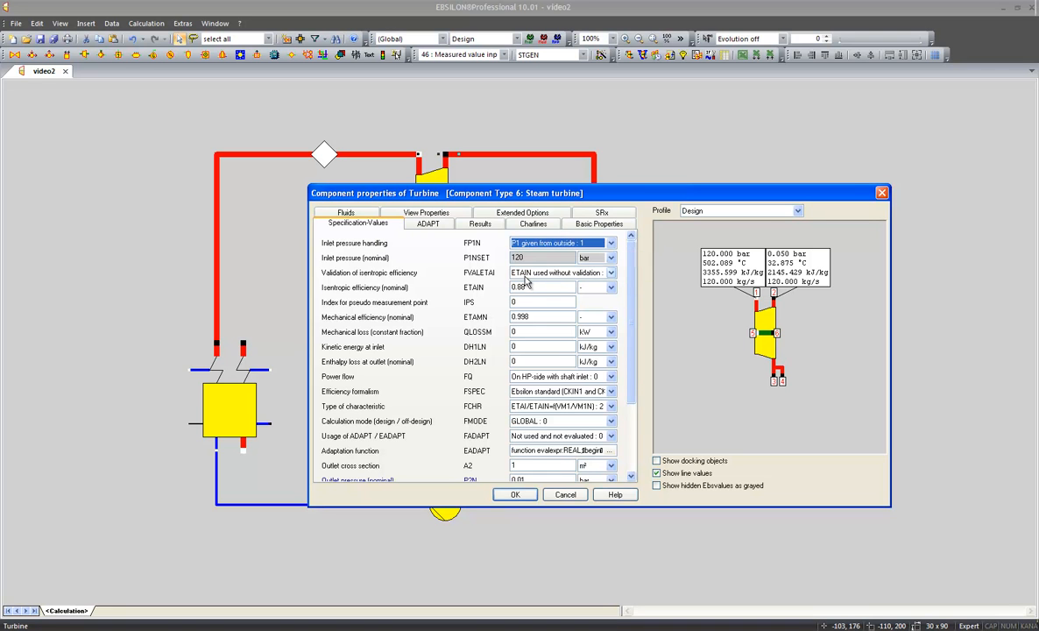
pyautogui.click(517, 497)
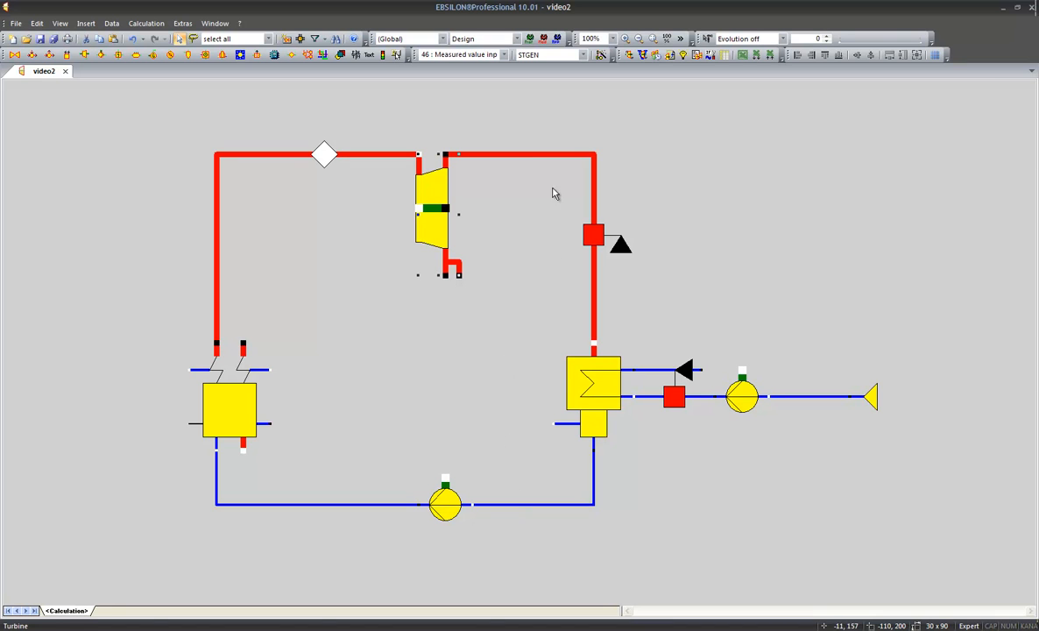
# Step: Rerun the simulation with the changed turbine pressure setting and take over the nominal values
pyautogui.click(627, 55)
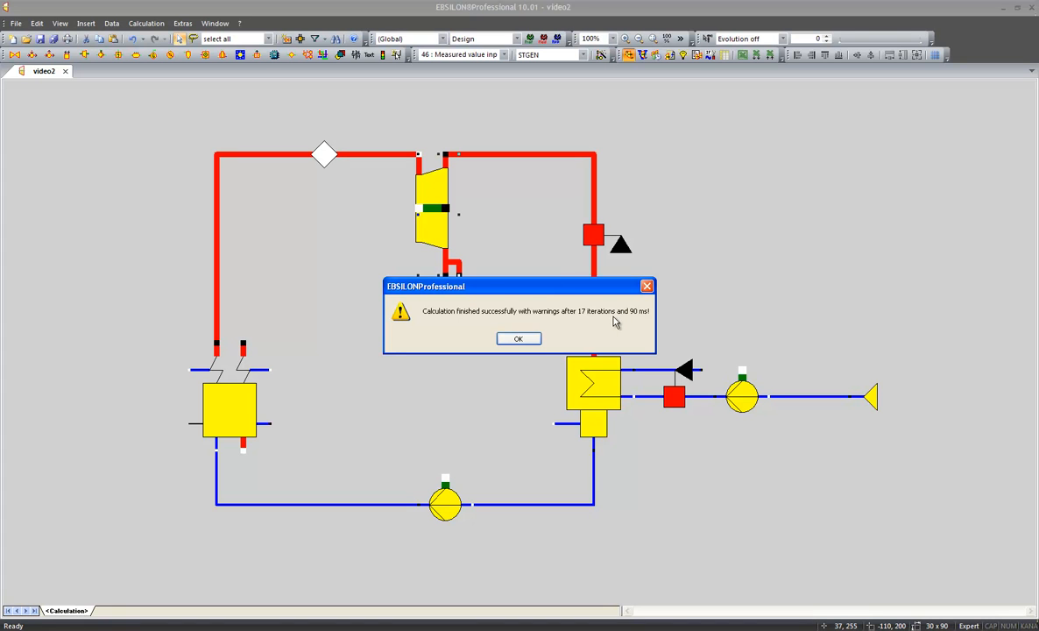
pyautogui.click(525, 339)
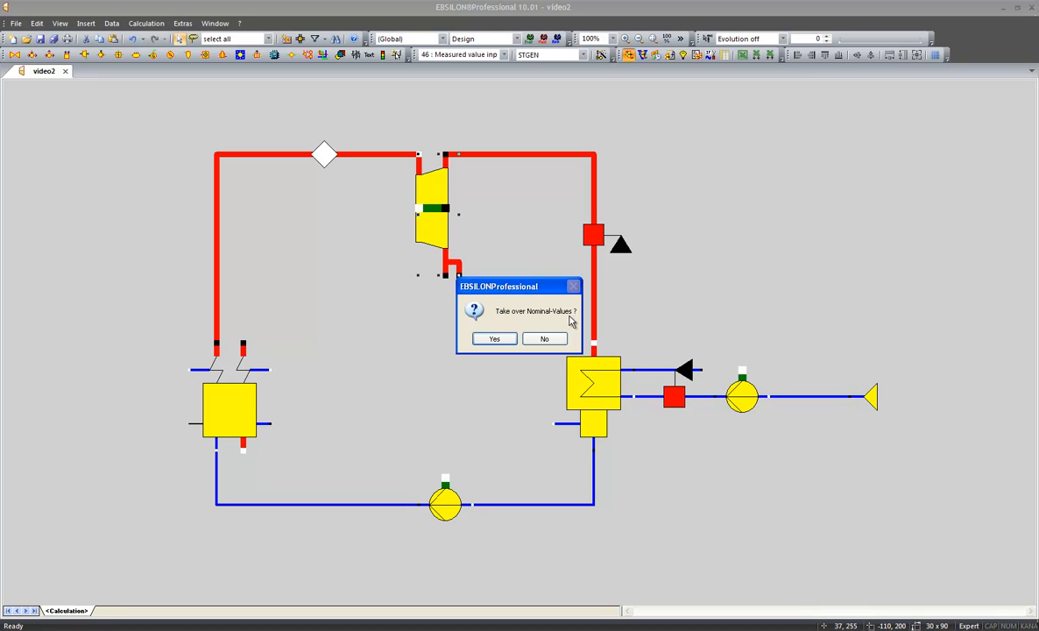
pyautogui.click(494, 339)
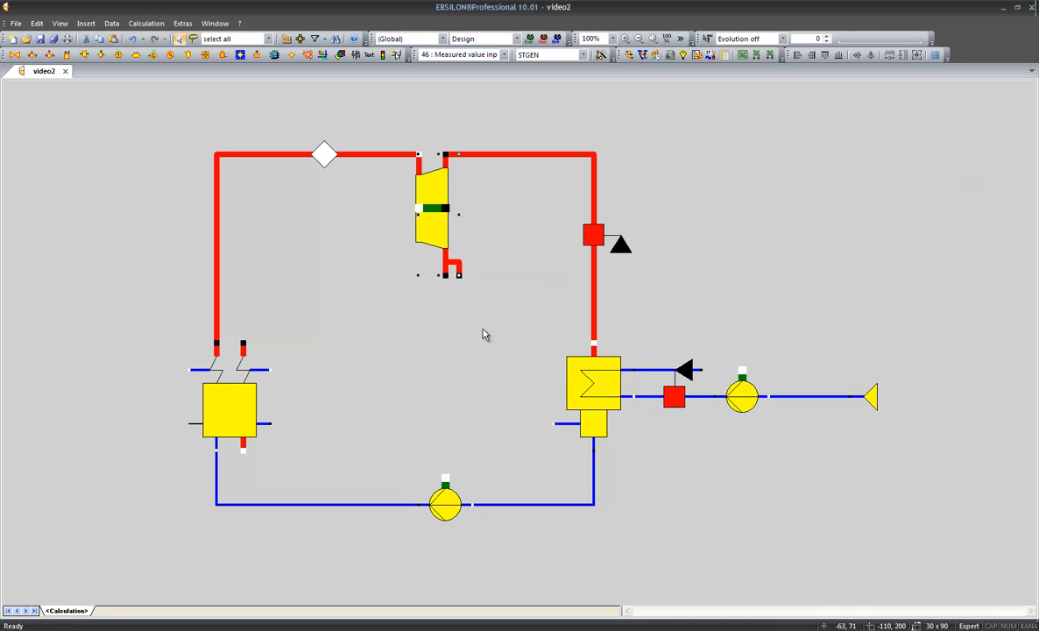
pyautogui.click(483, 346)
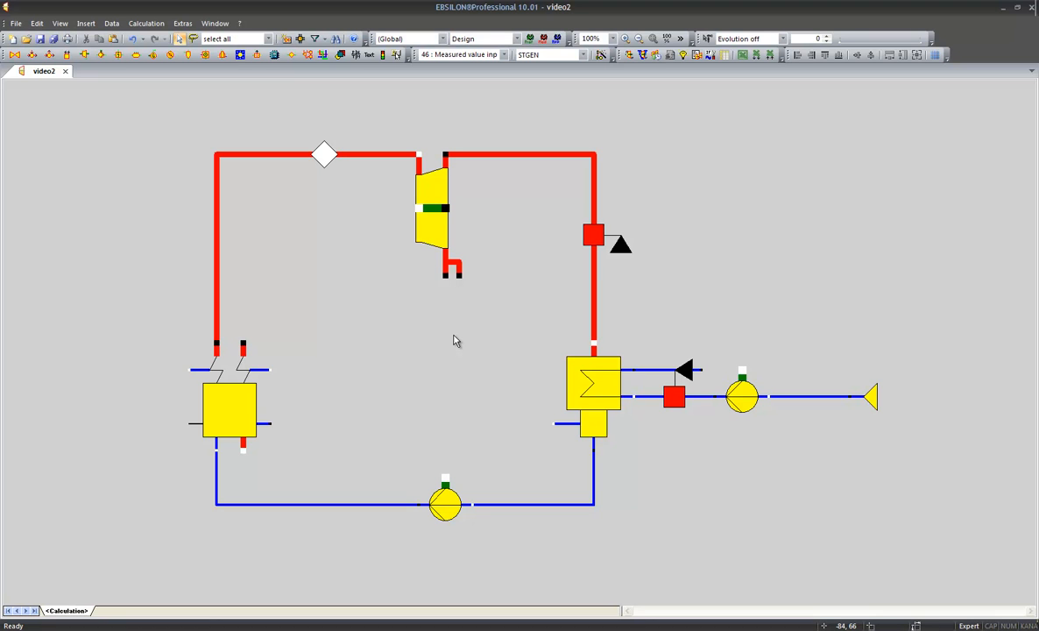
# Step: Run the error analysis and examine which lines are listed for the overdetermination in mass flow
pyautogui.click(146, 24)
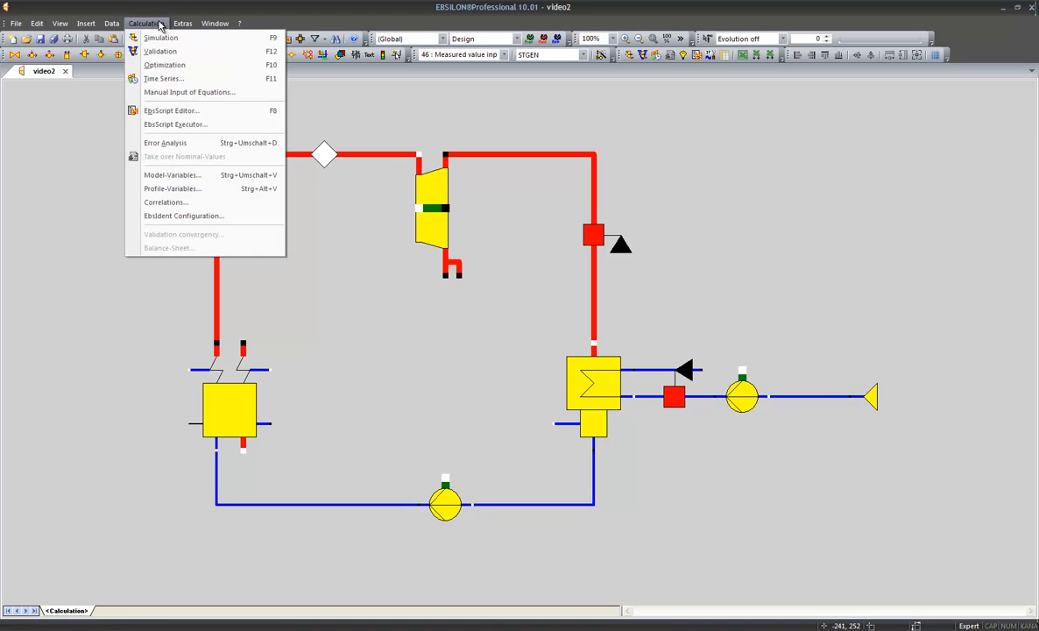
pyautogui.click(166, 145)
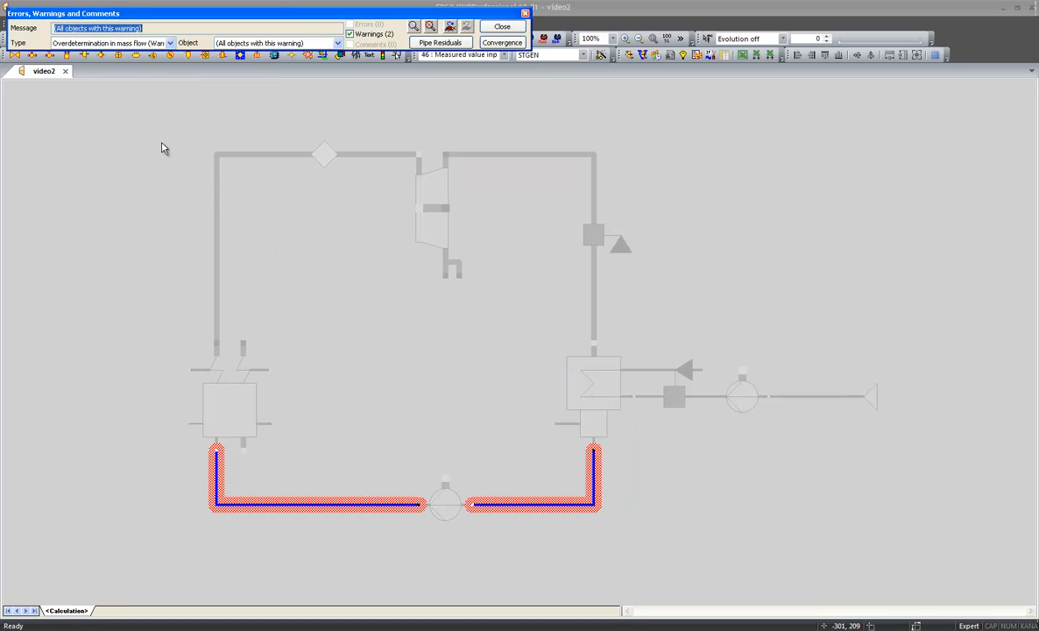
pyautogui.moveTo(219, 212)
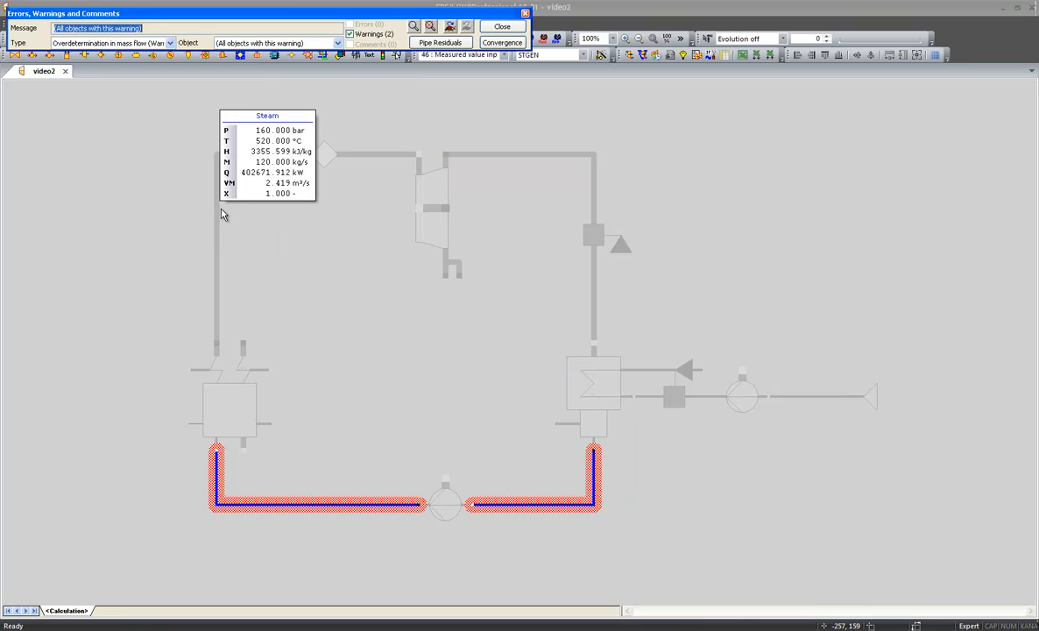
pyautogui.click(170, 43)
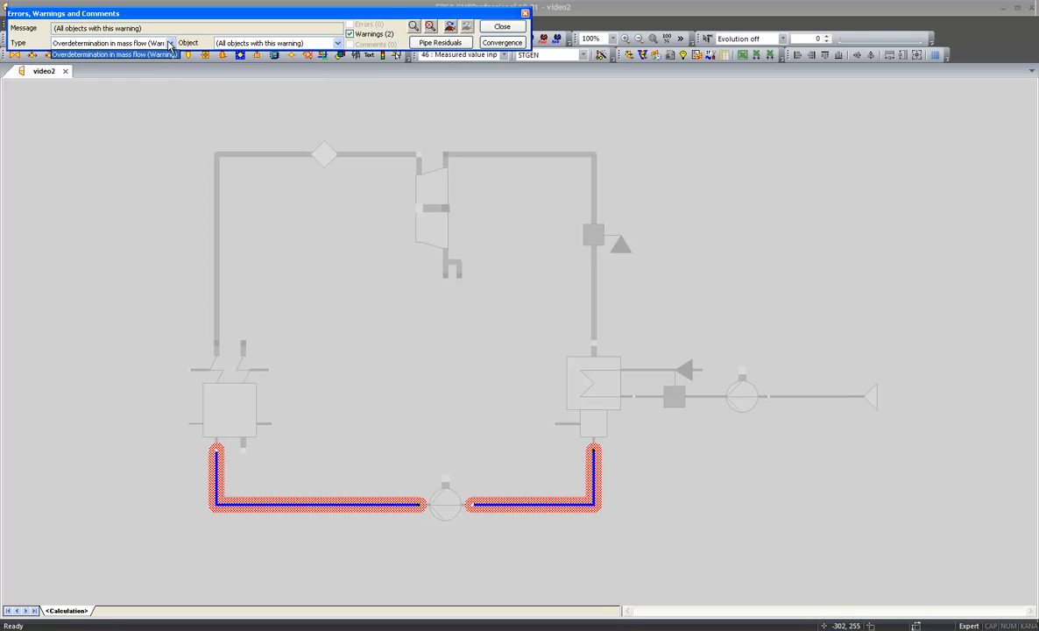
pyautogui.click(164, 54)
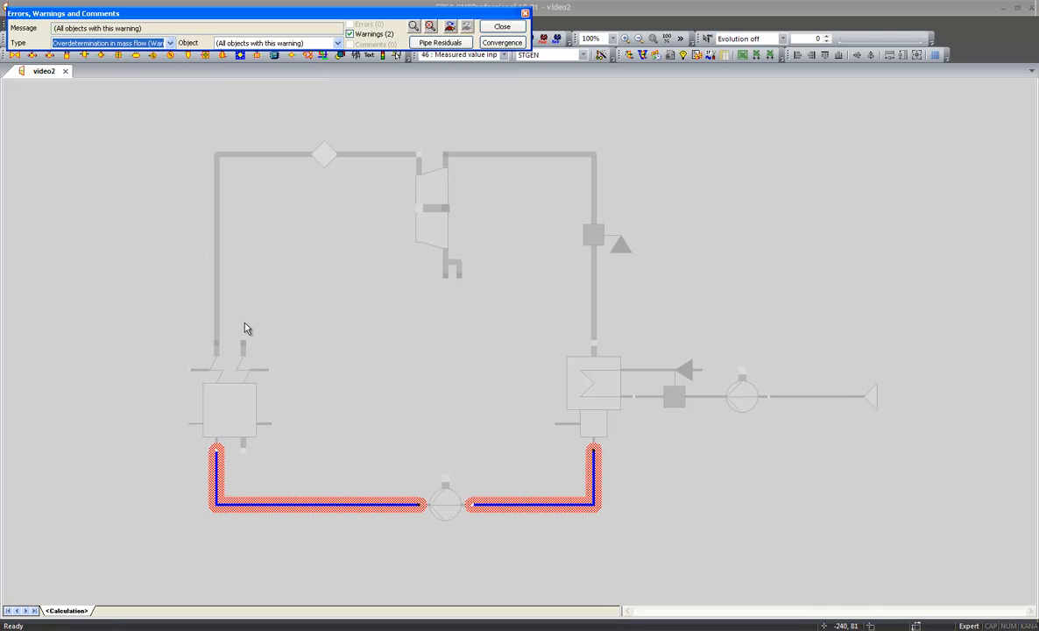
pyautogui.click(449, 28)
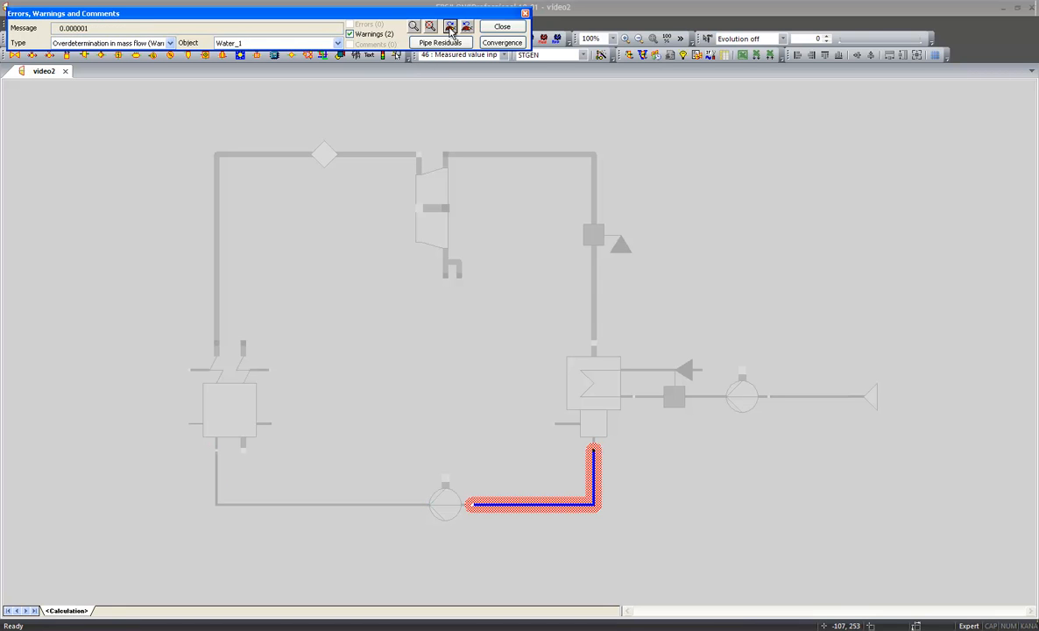
pyautogui.click(449, 27)
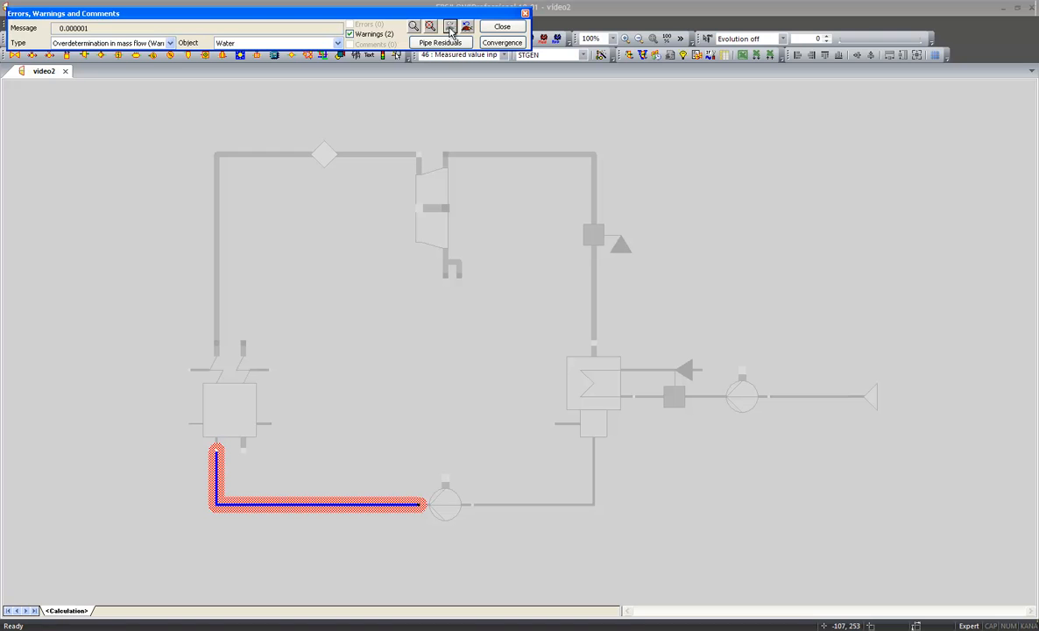
pyautogui.moveTo(193, 26); pyautogui.dragTo(56, 27)
pyautogui.click(466, 28)
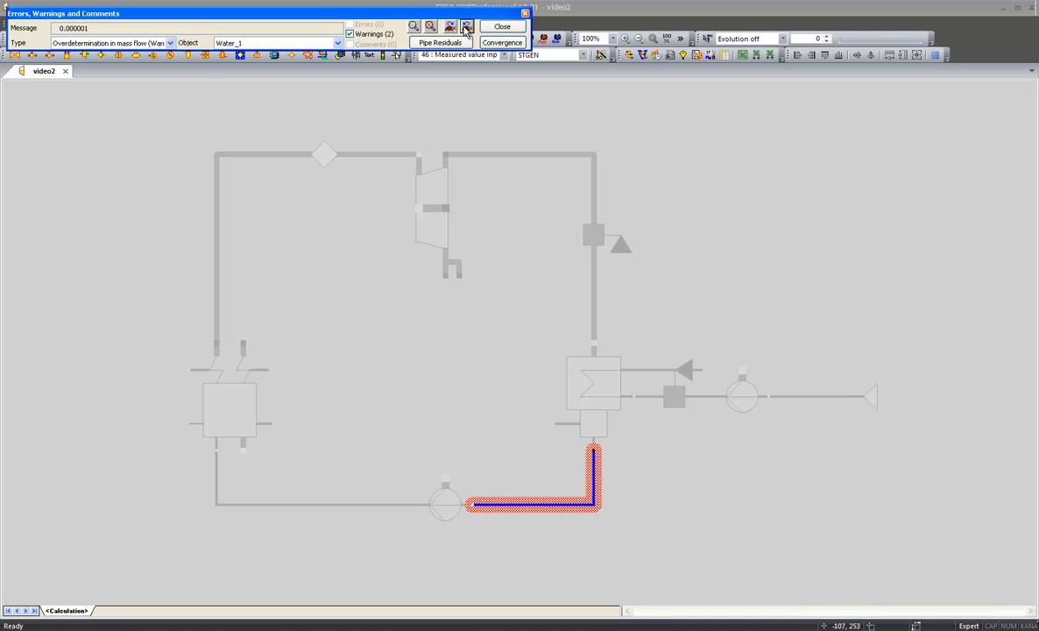
pyautogui.click(502, 27)
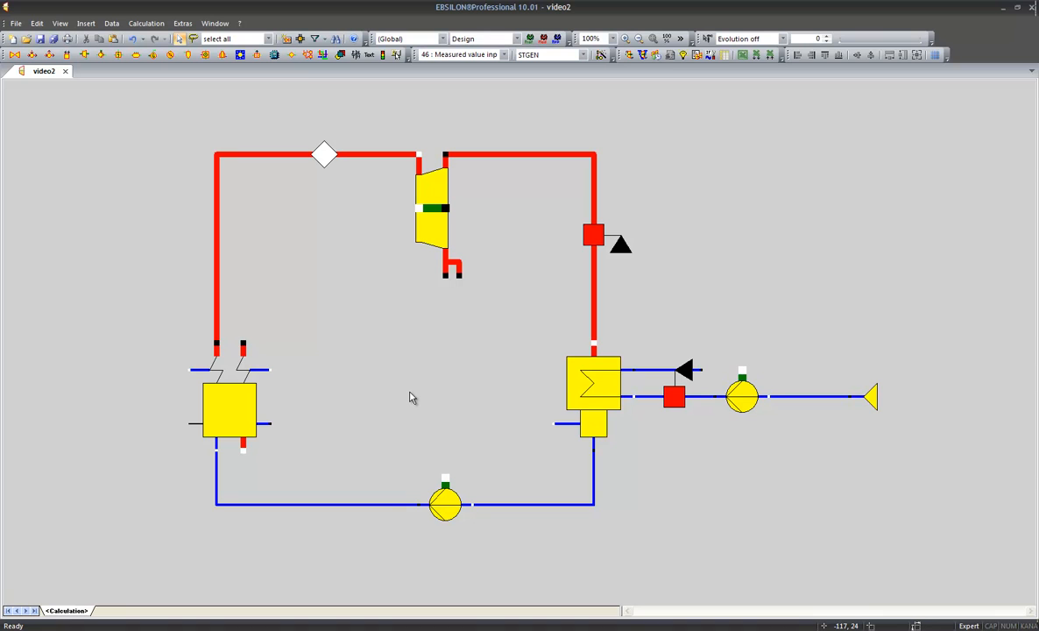
# Step: Cut open the feed water pipe between the lower pump and the steam generator
pyautogui.moveTo(476, 509)
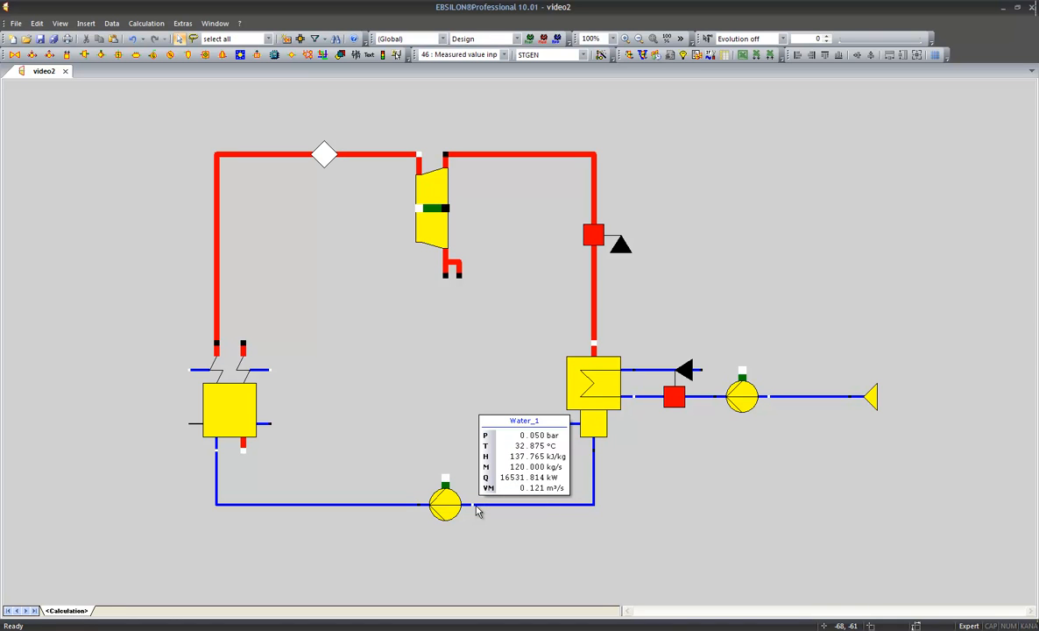
pyautogui.moveTo(404, 505)
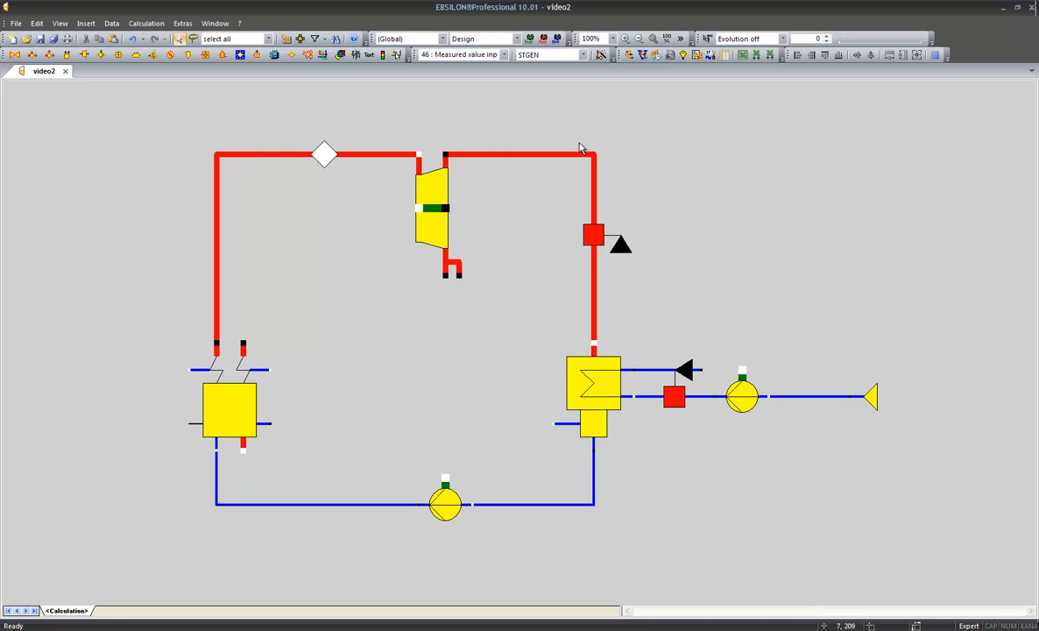
pyautogui.moveTo(590, 473)
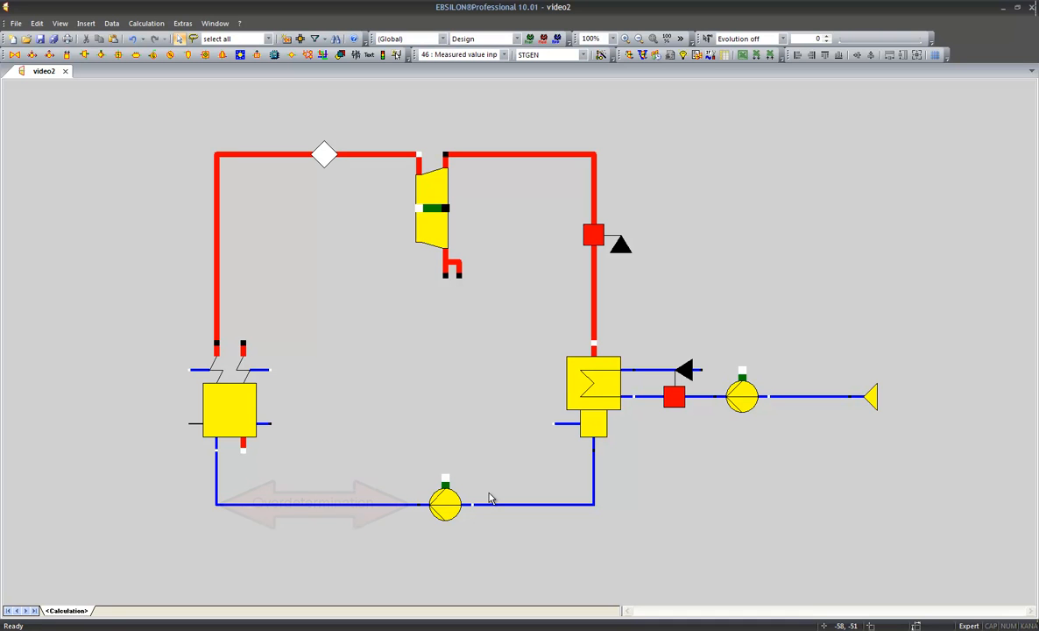
pyautogui.rightClick(356, 510)
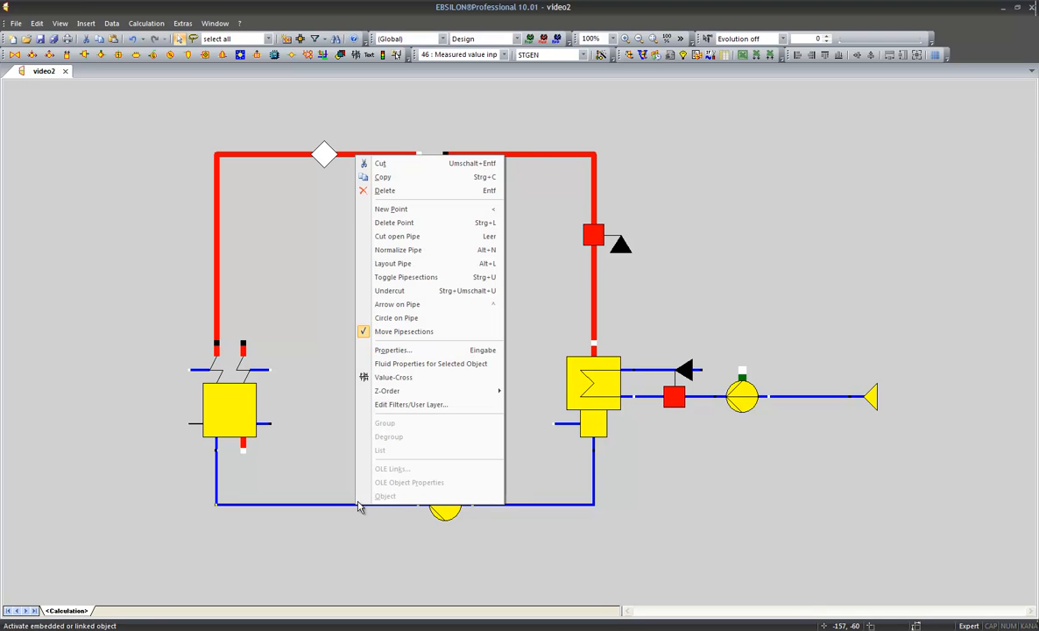
pyautogui.click(378, 233)
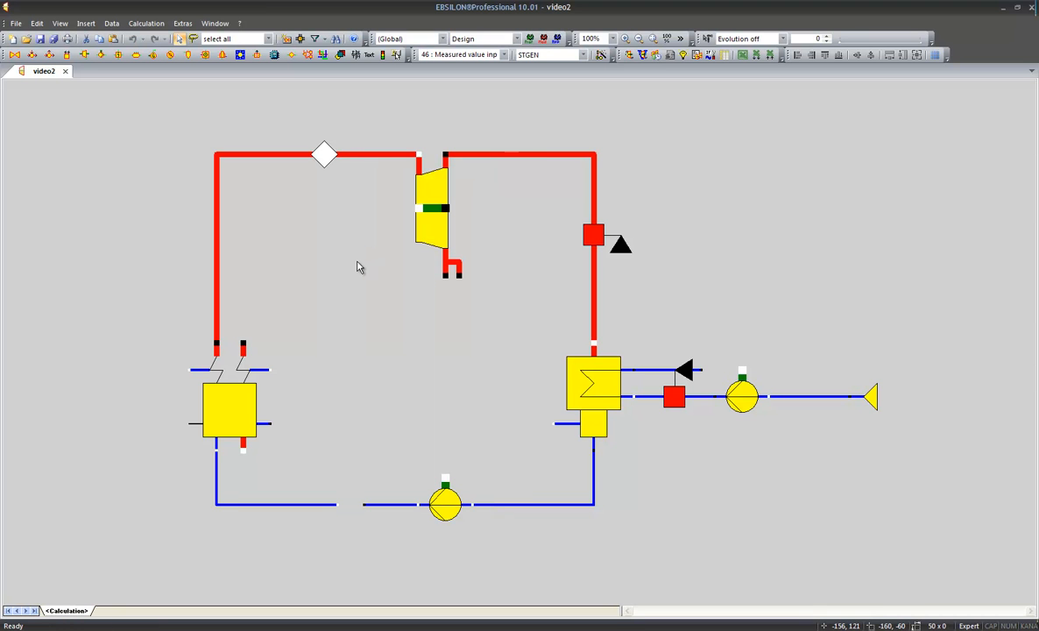
# Step: Insert a logical separator (component 80) just above the gap in the feed water pipe
pyautogui.click(462, 55)
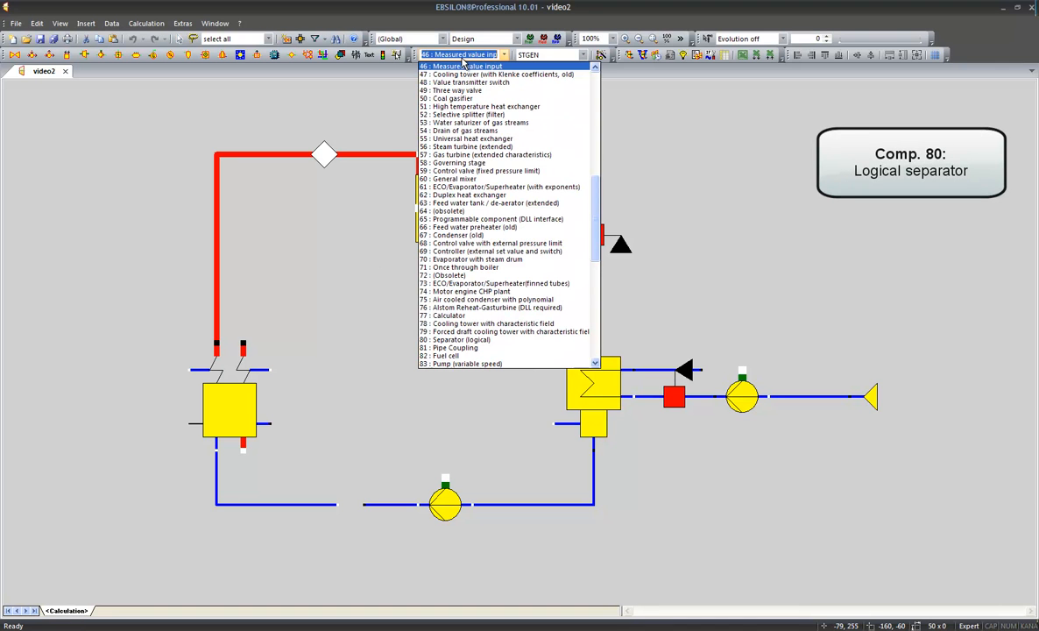
pyautogui.write('Sep')
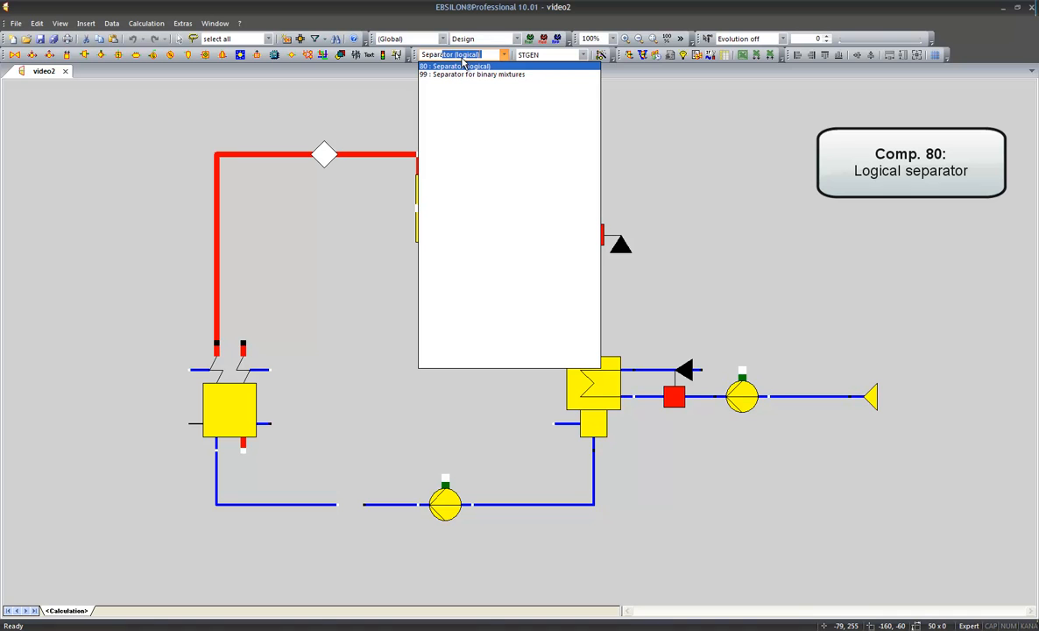
pyautogui.write('arator')
pyautogui.click(431, 66)
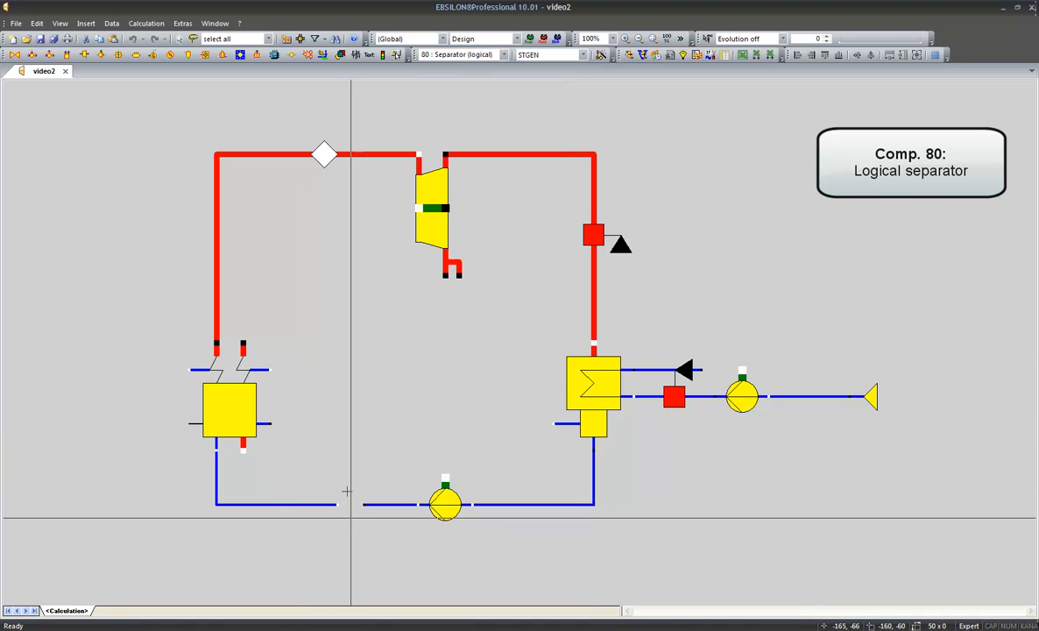
pyautogui.click(351, 449)
pyautogui.click(355, 480)
# Step: Mirror the separator vertically and move it into the gap so it joins both feed water pipe ends
pyautogui.moveTo(340, 499)
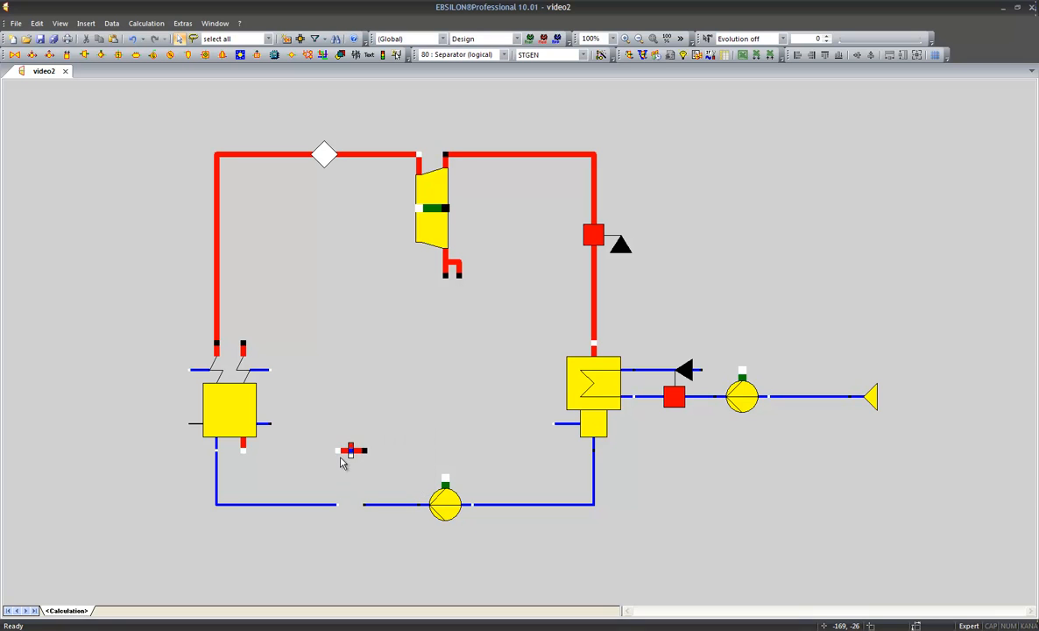
pyautogui.rightClick(349, 452)
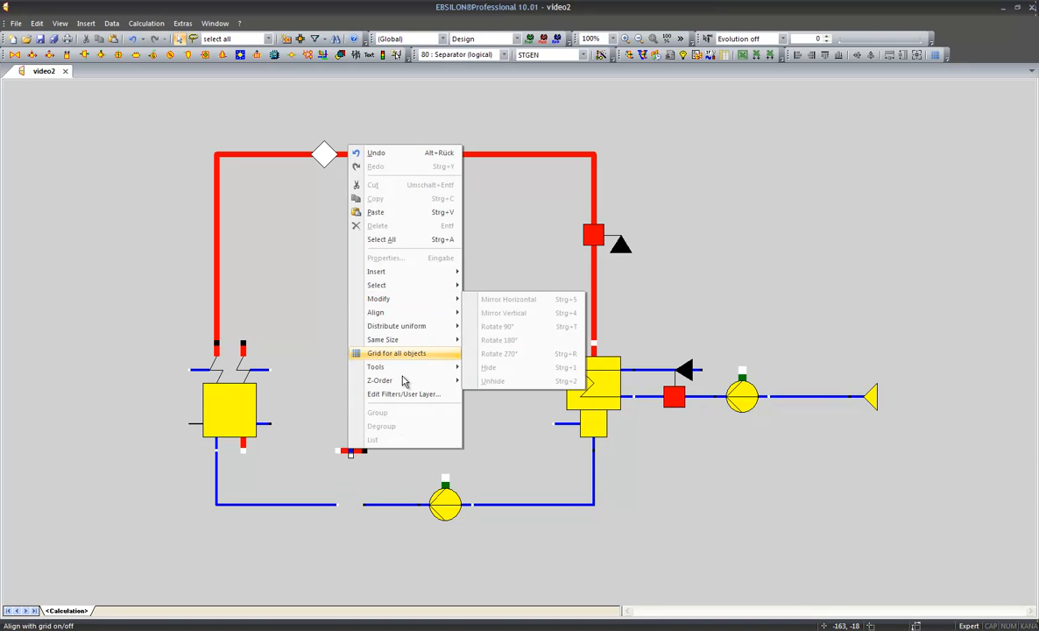
pyautogui.click(350, 452)
pyautogui.rightClick(352, 453)
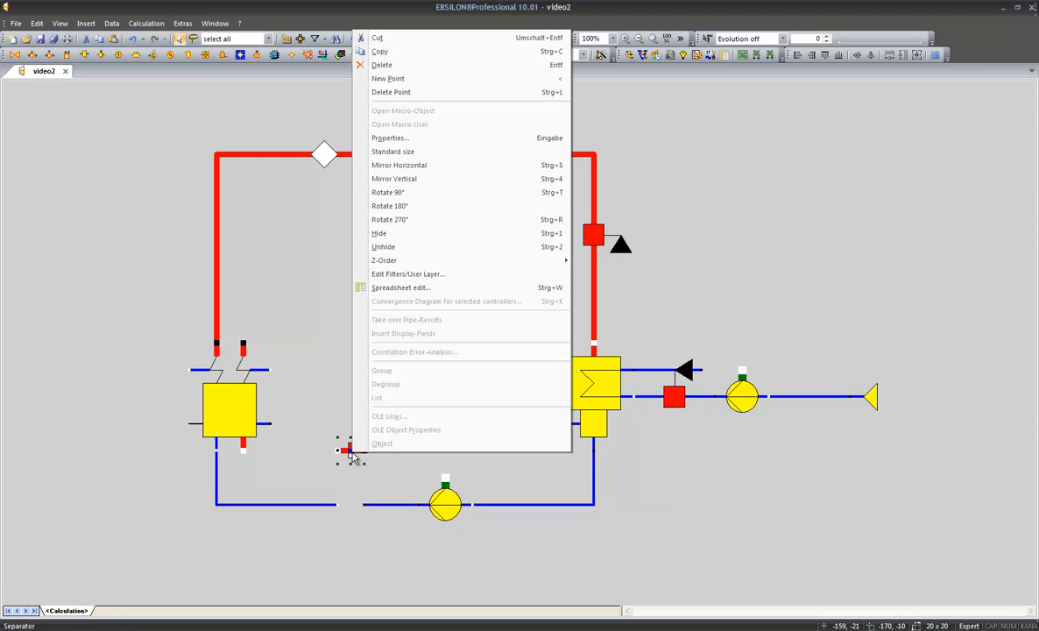
pyautogui.click(416, 181)
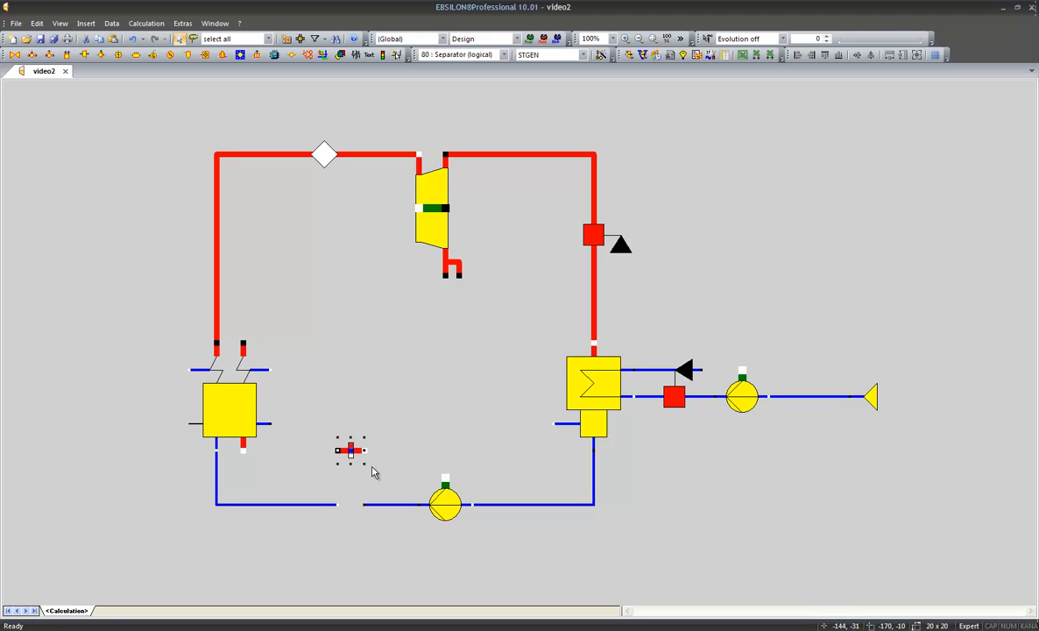
pyautogui.moveTo(349, 449); pyautogui.dragTo(350, 508)
# Step: Set the separator's type of separation (FSPEC) to "Mass flow : 4"
pyautogui.doubleClick(350, 508)
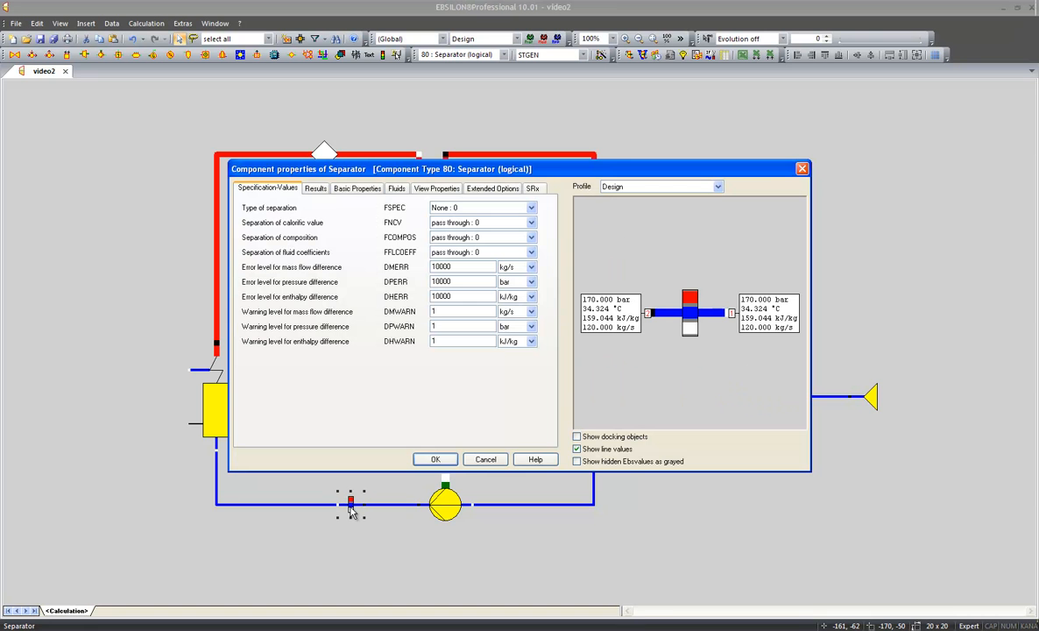
pyautogui.click(449, 208)
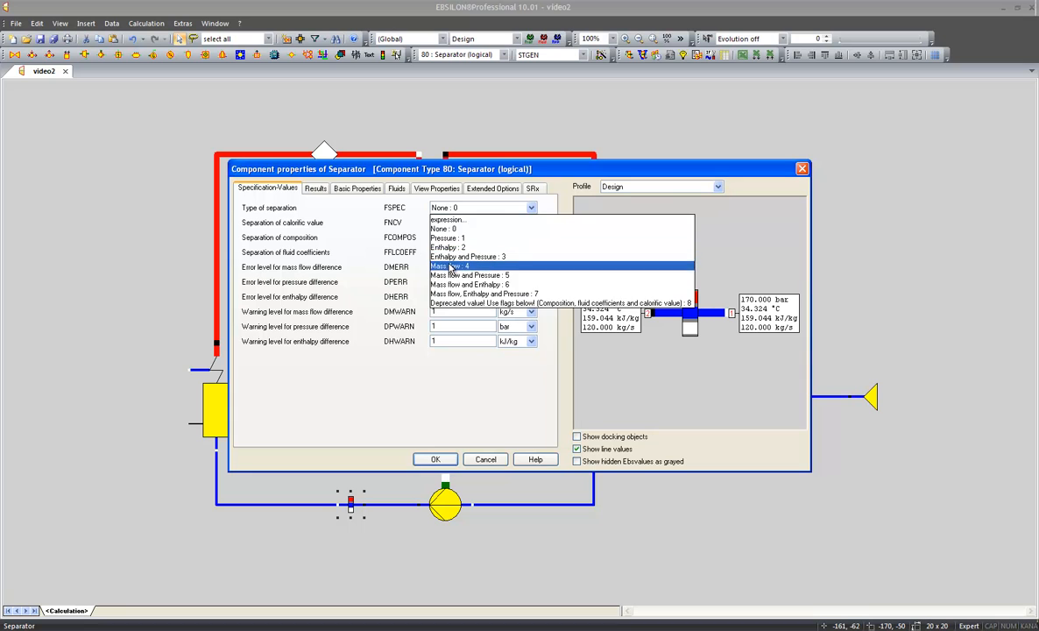
pyautogui.click(448, 266)
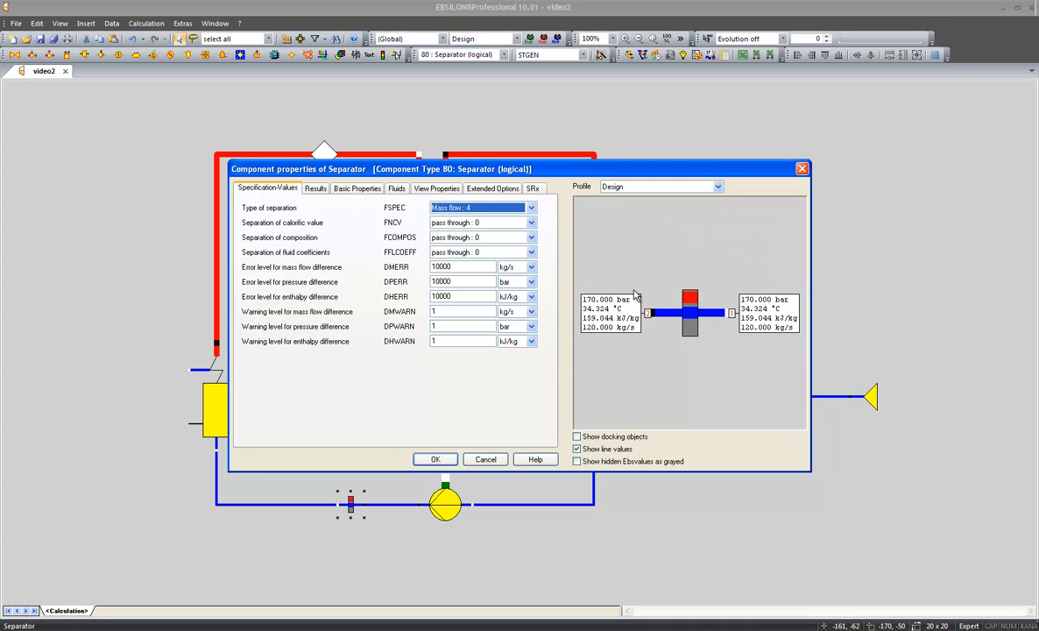
pyautogui.moveTo(656, 314)
pyautogui.click(435, 459)
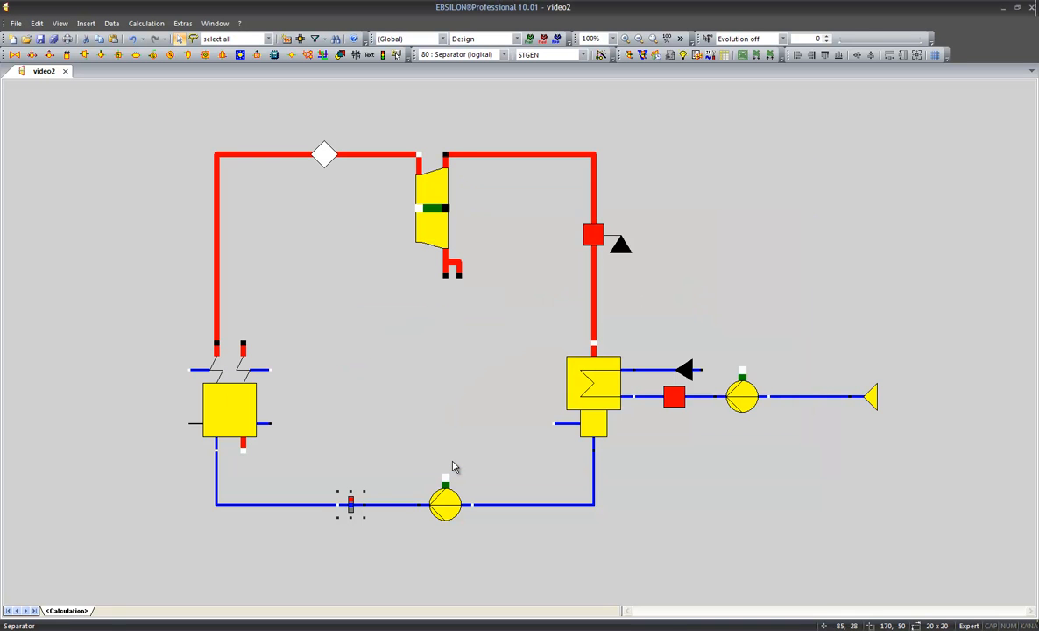
# Step: Recalculate the cycle with the mass flow separator in place and take over the nominal values
pyautogui.click(627, 55)
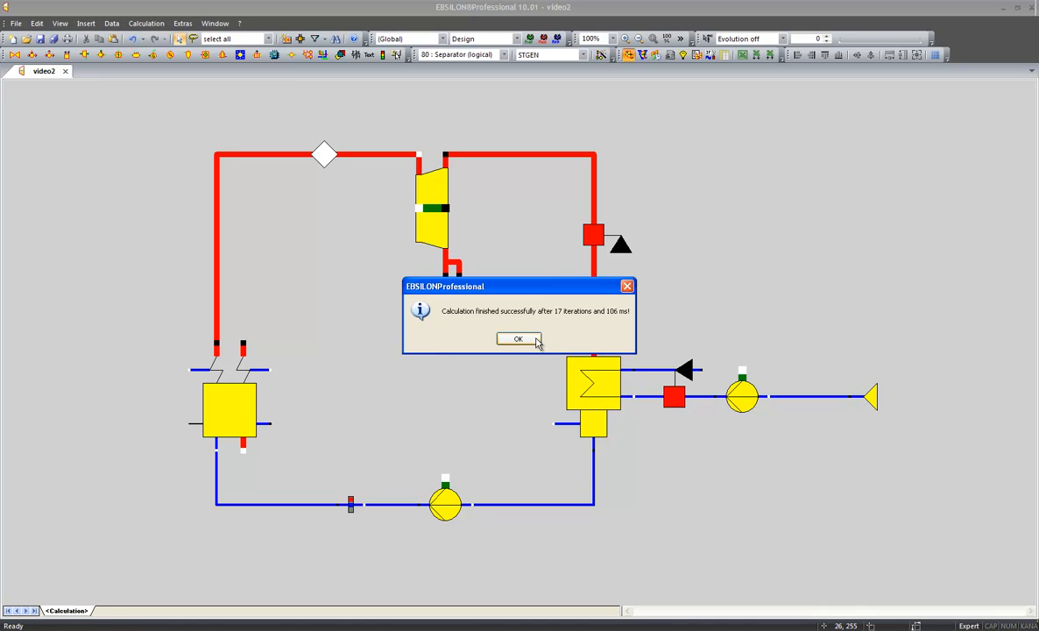
pyautogui.click(536, 340)
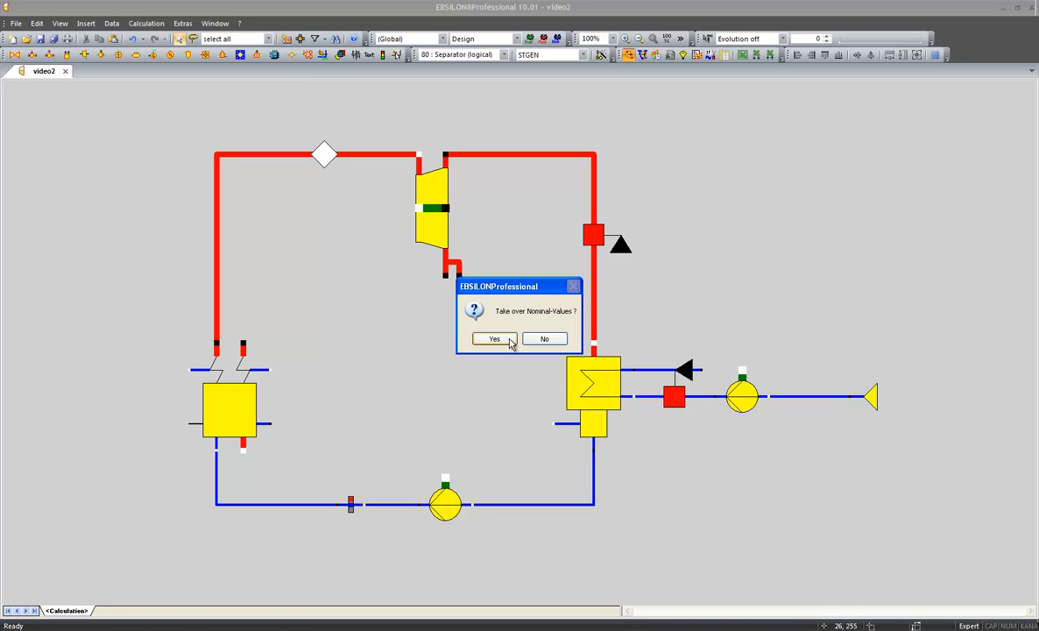
pyautogui.click(494, 339)
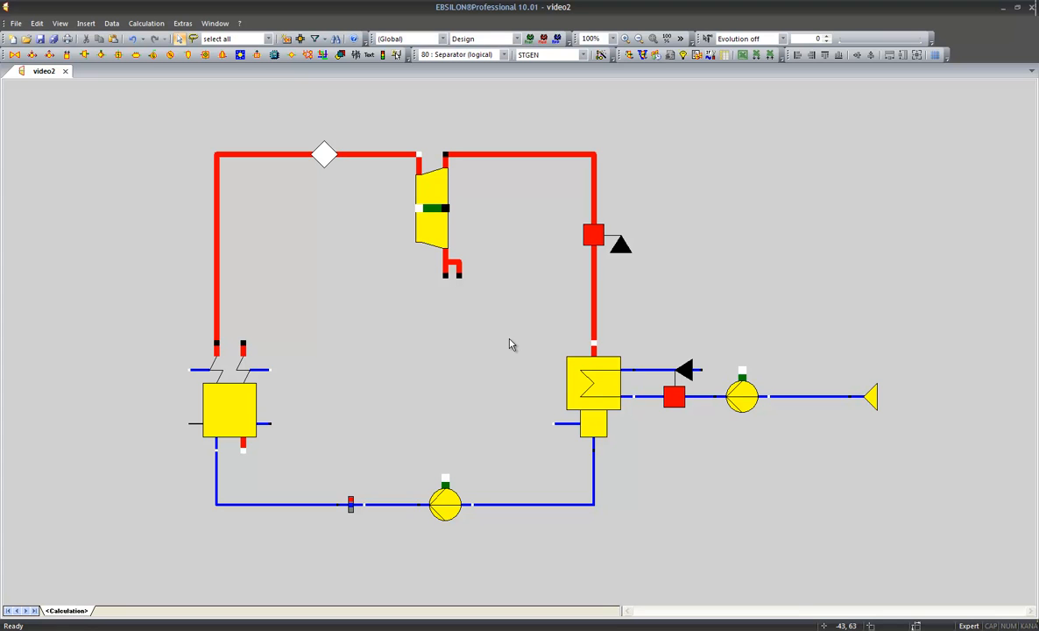
# Step: Show the Equation Analysis pane below the model
pyautogui.click(61, 23)
pyautogui.moveTo(68, 39)
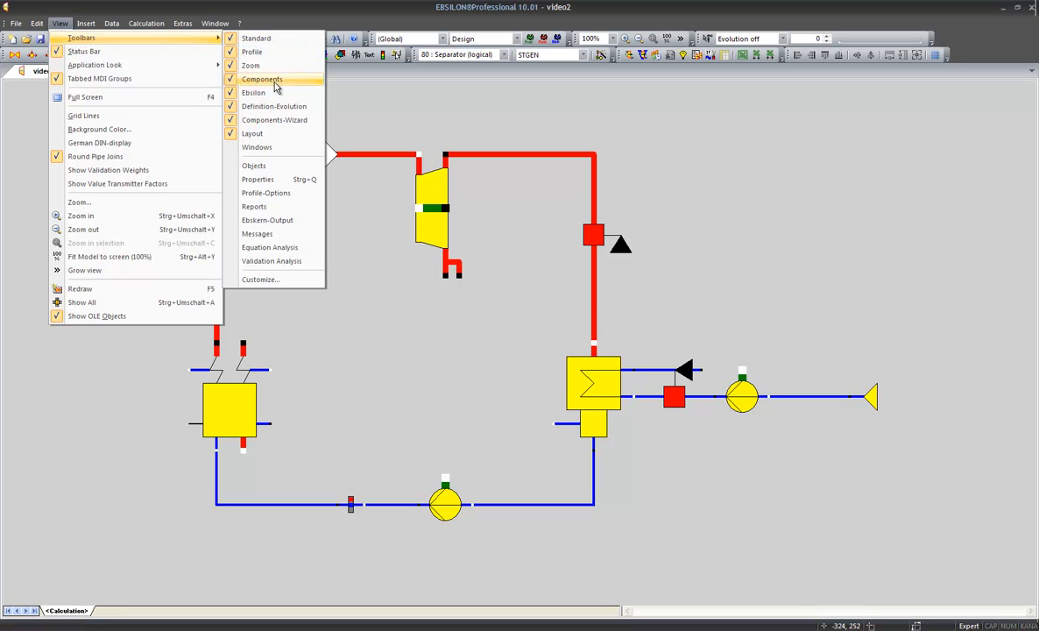
pyautogui.click(276, 249)
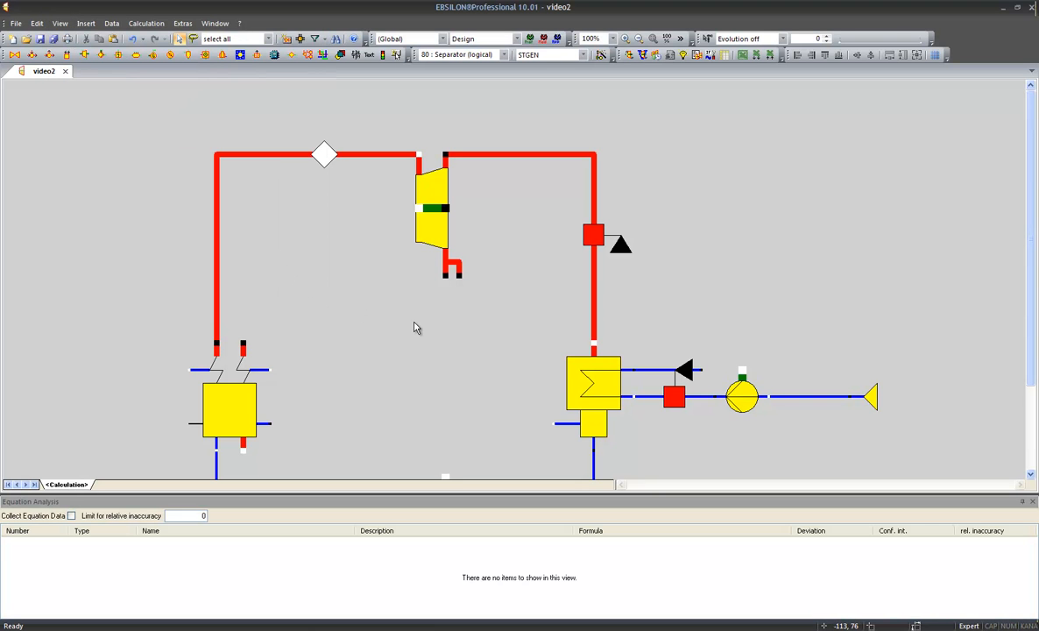
pyautogui.scroll(-1, 414, 328)
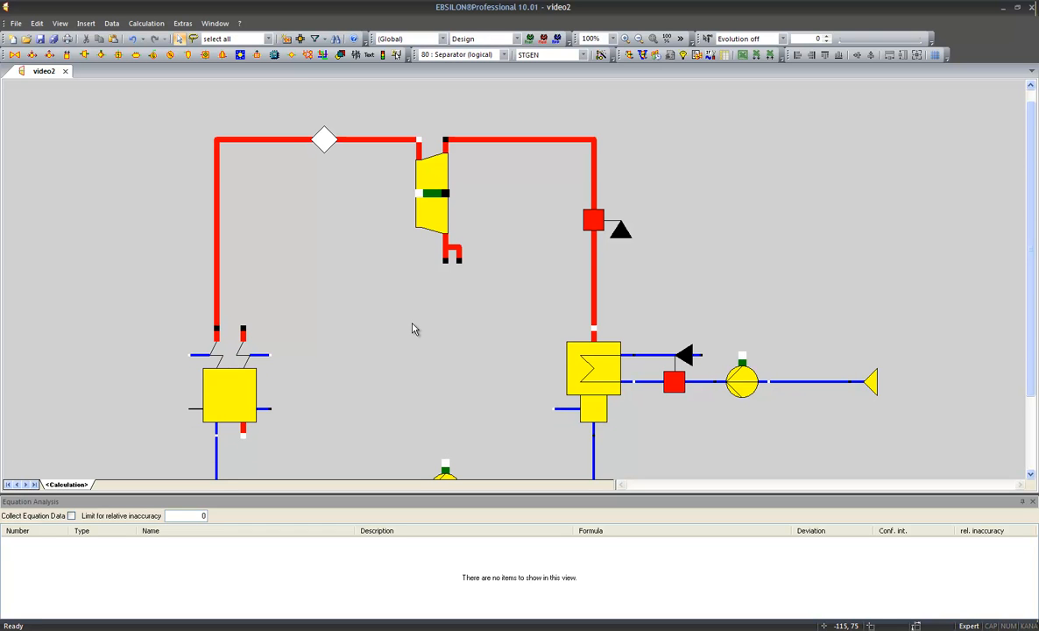
# Step: Enable collecting of equation data, recalculate the cycle and take over the nominal values
pyautogui.click(71, 515)
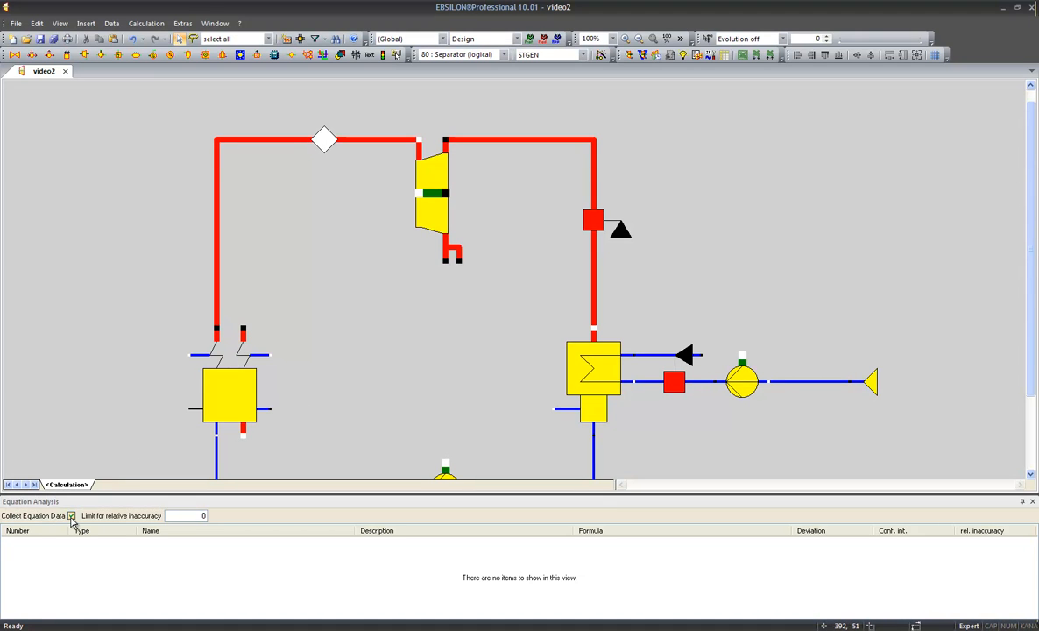
pyautogui.click(628, 55)
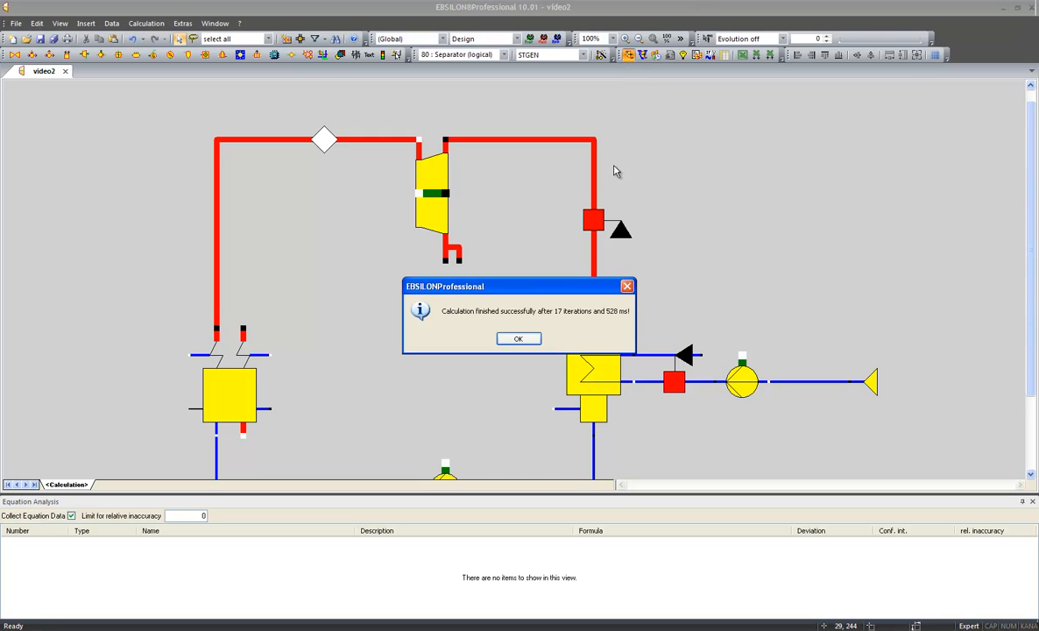
pyautogui.click(518, 339)
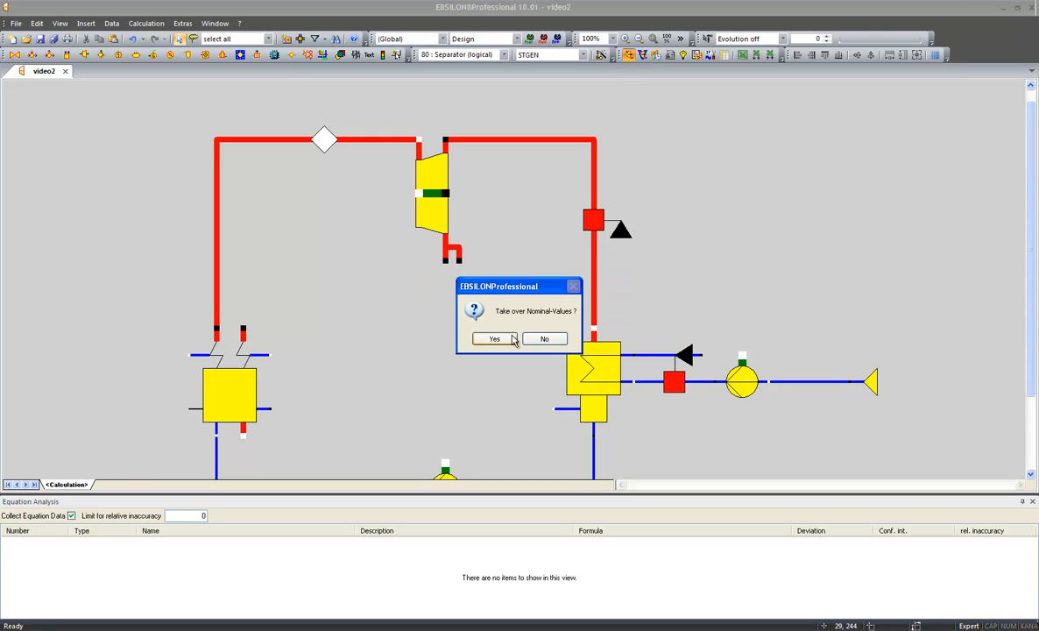
pyautogui.click(500, 342)
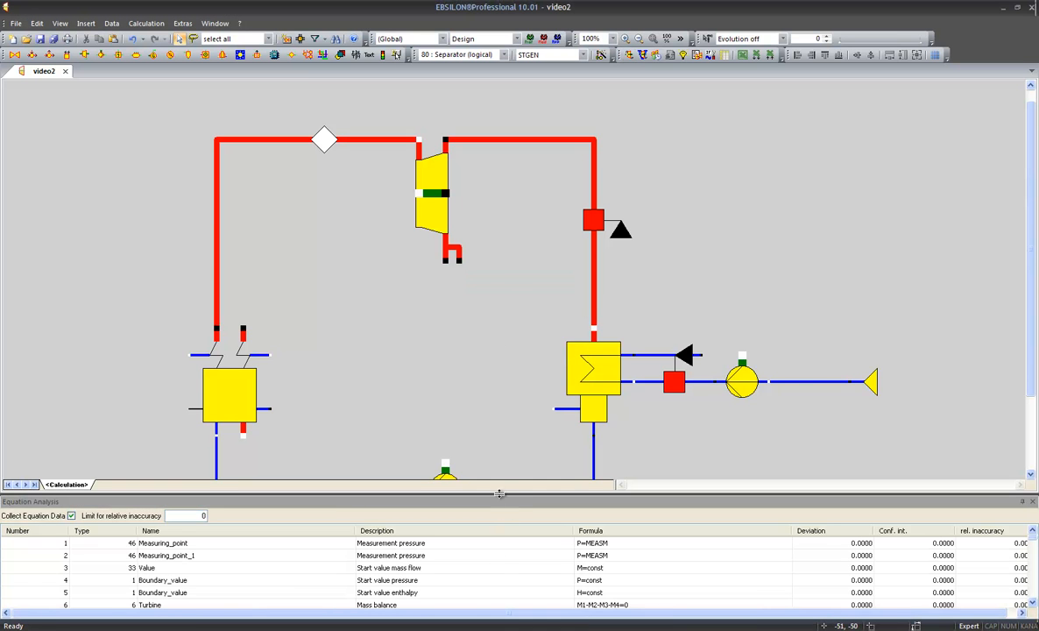
# Step: Examine the measuring point, turbine, condenser and steam generator equations in an enlarged Equation Analysis pane, and shrink the pane again
pyautogui.moveTo(500, 495); pyautogui.dragTo(502, 373)
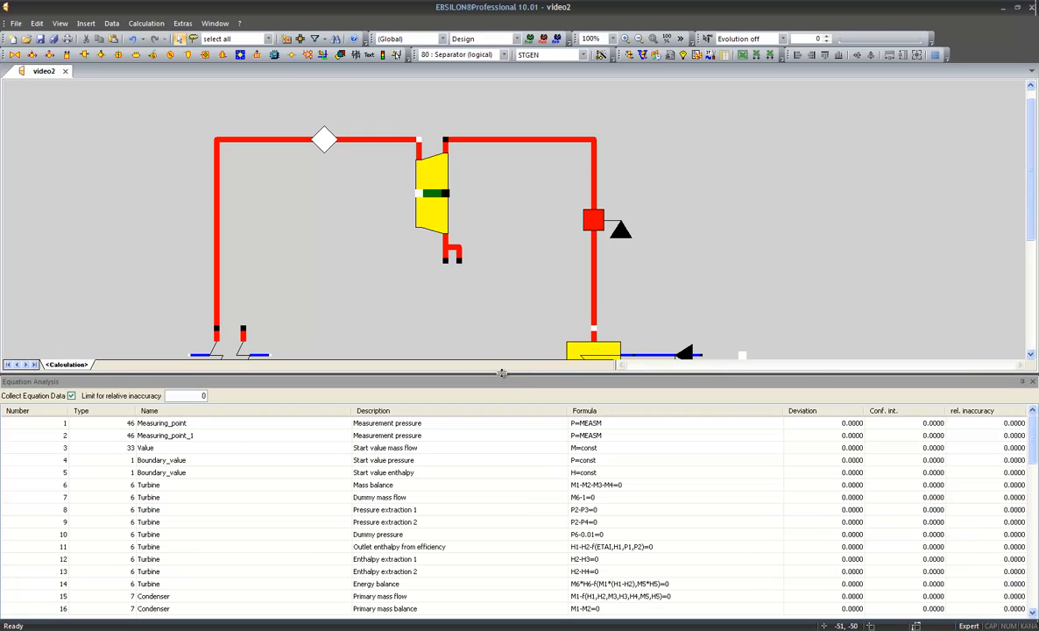
pyautogui.click(591, 424)
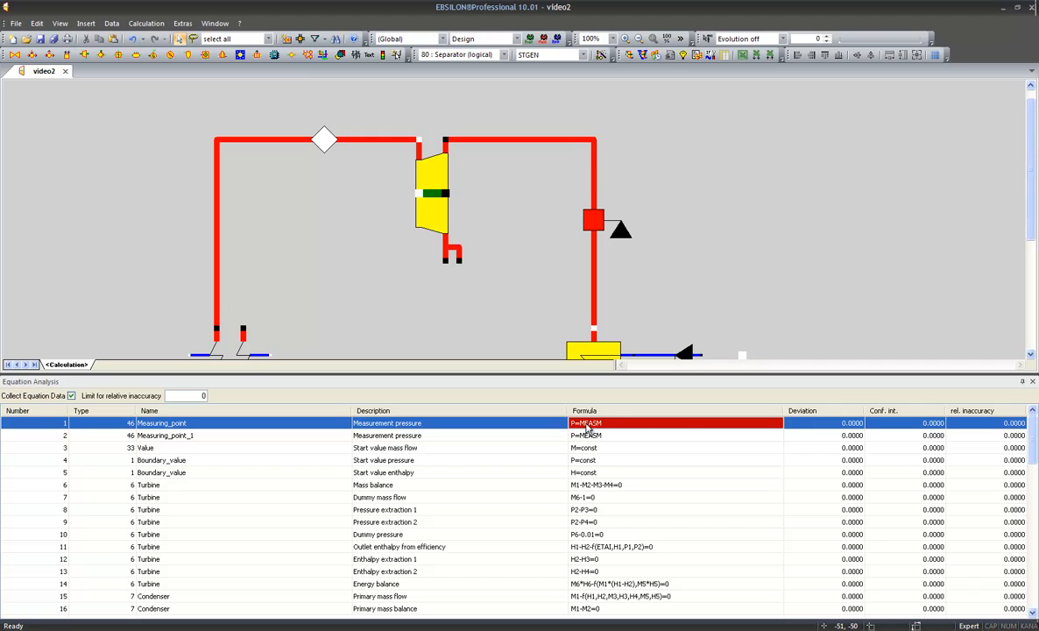
pyautogui.click(447, 487)
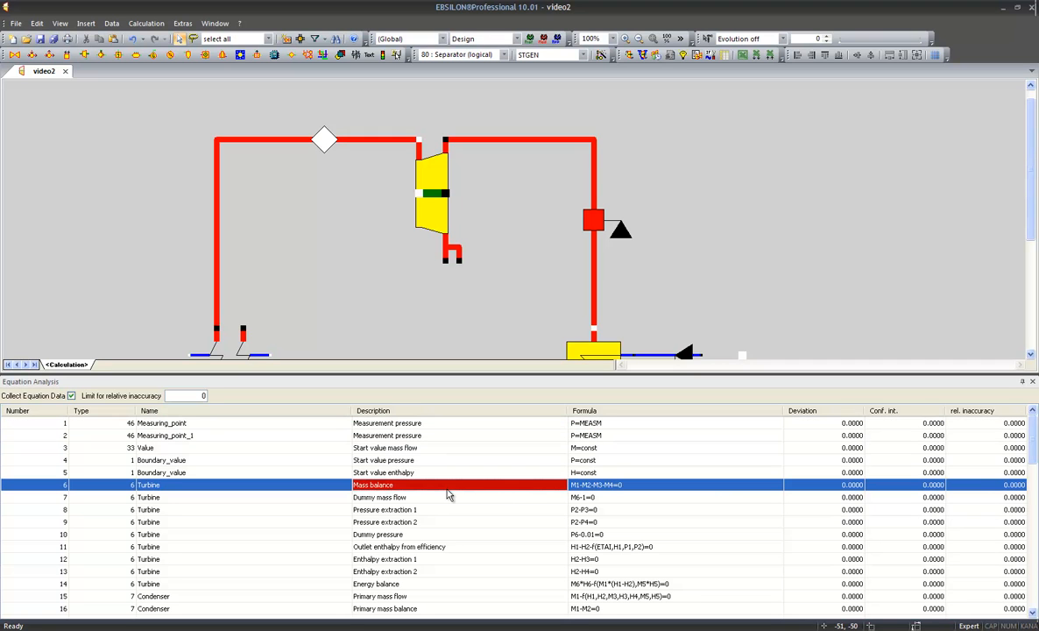
pyautogui.scroll(-1, 447, 495)
pyautogui.scroll(-1, 447, 496)
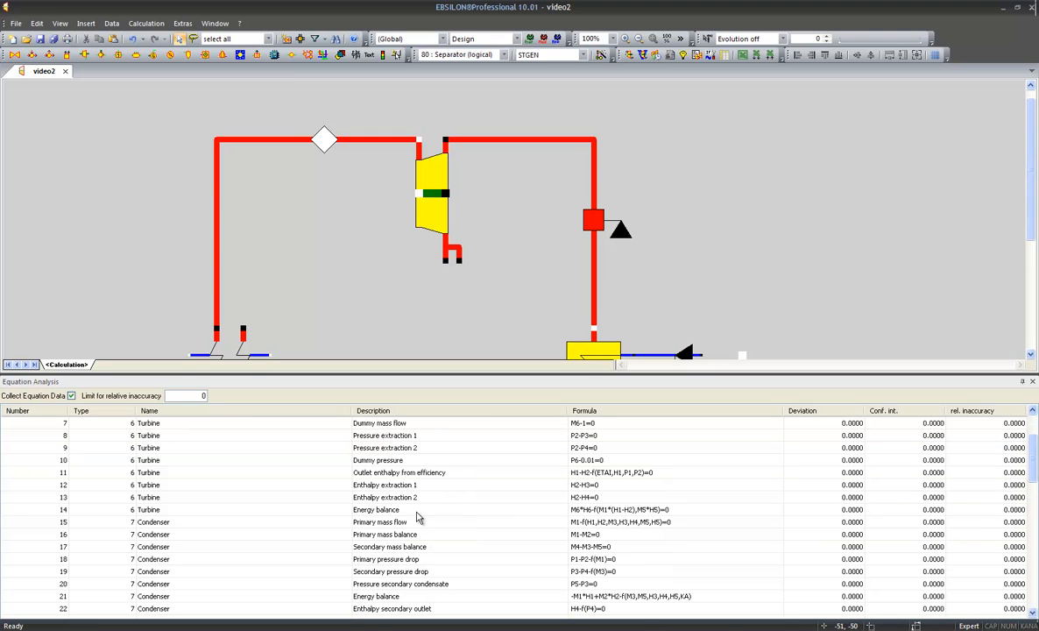
pyautogui.click(418, 514)
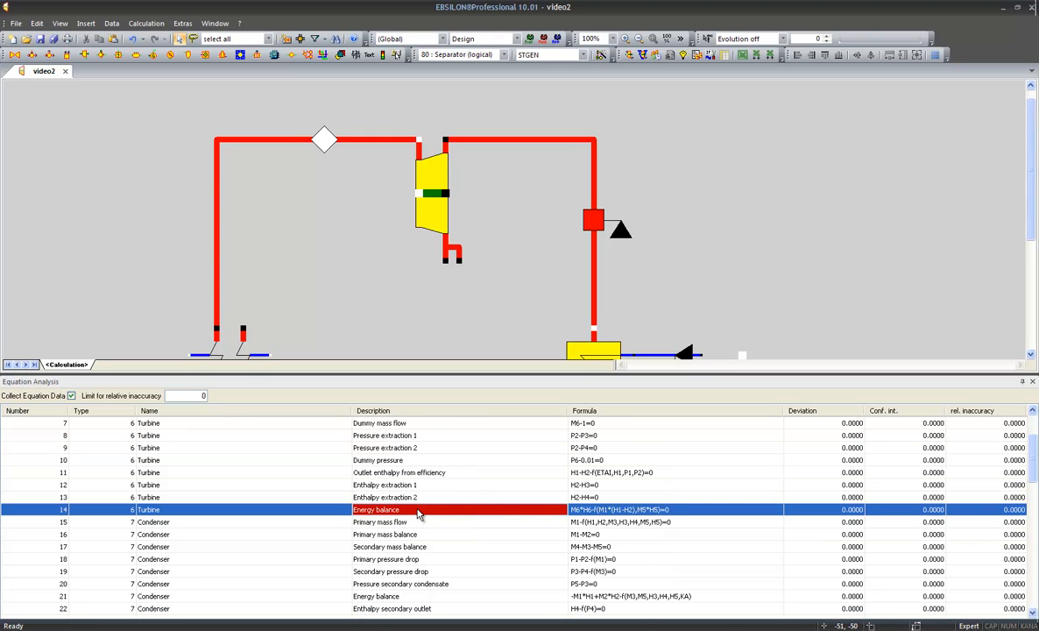
pyautogui.scroll(-2, 418, 516)
pyautogui.click(405, 523)
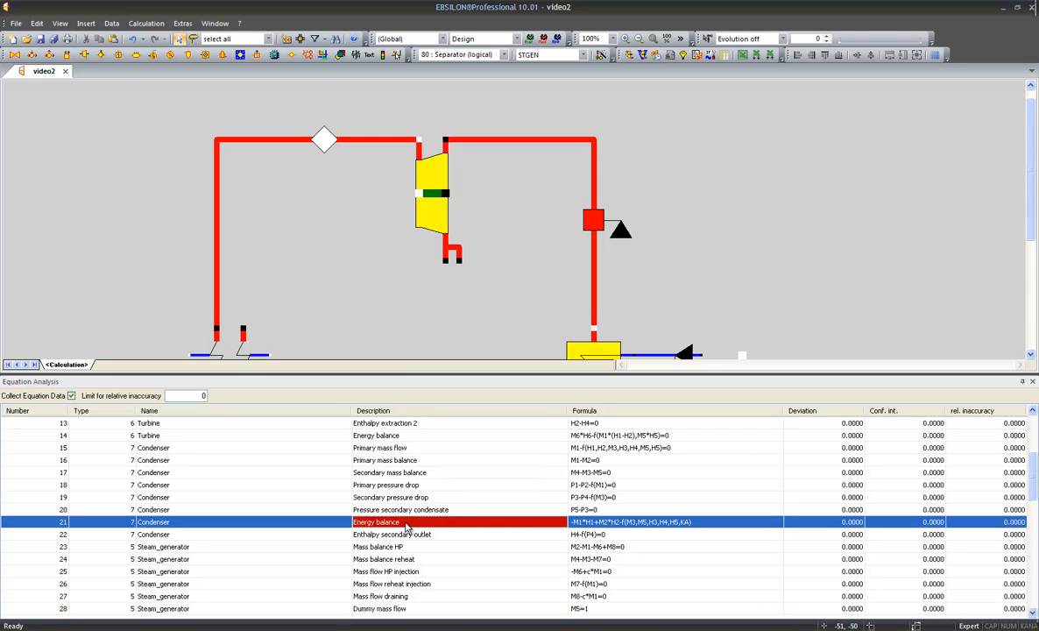
pyautogui.scroll(-5, 406, 525)
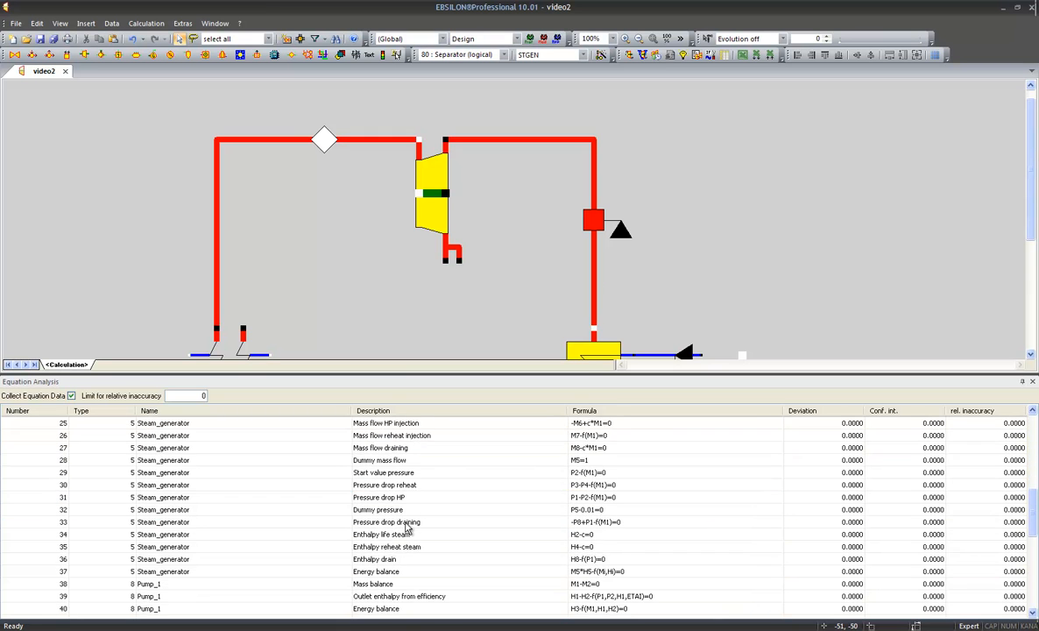
pyautogui.scroll(6, 455, 543)
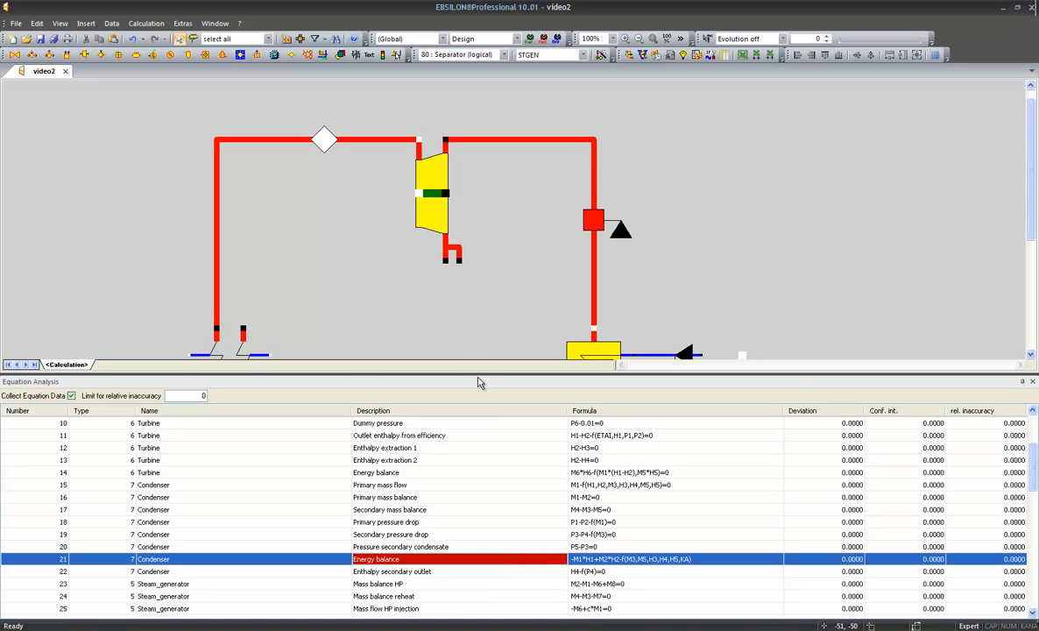
pyautogui.moveTo(478, 372); pyautogui.dragTo(491, 491)
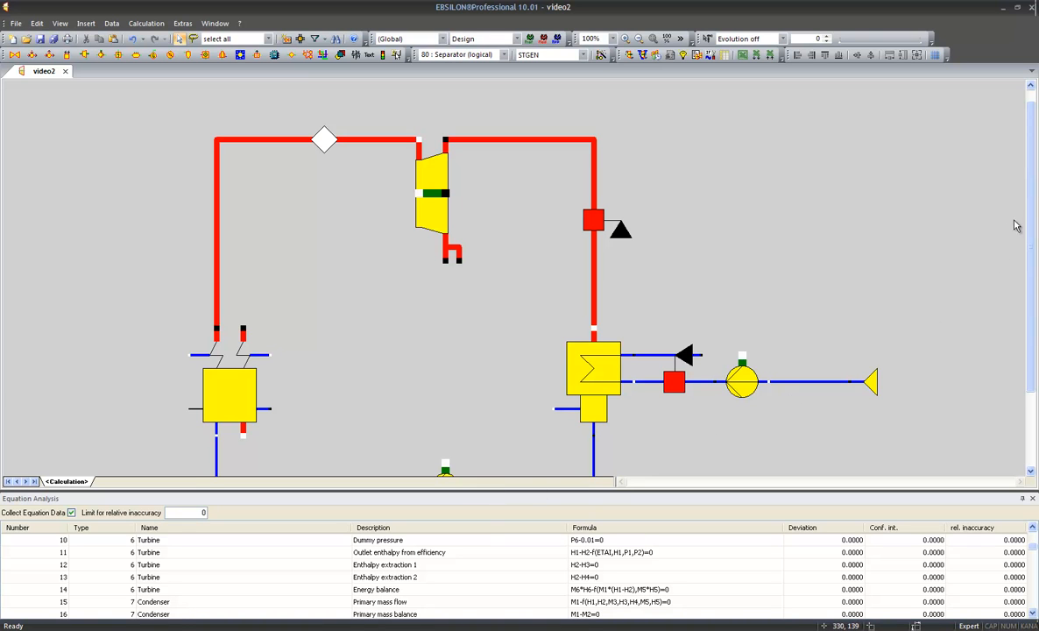
# Step: Review the steam generator's specification values in its component properties and close them without changes
pyautogui.click(622, 39)
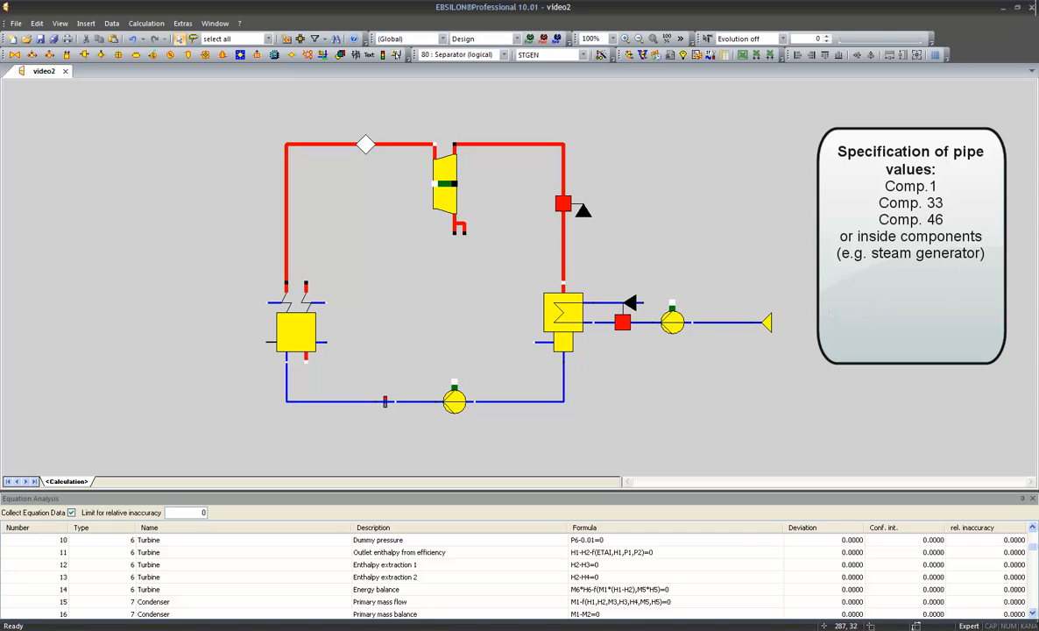
pyautogui.click(299, 332)
pyautogui.doubleClick(298, 332)
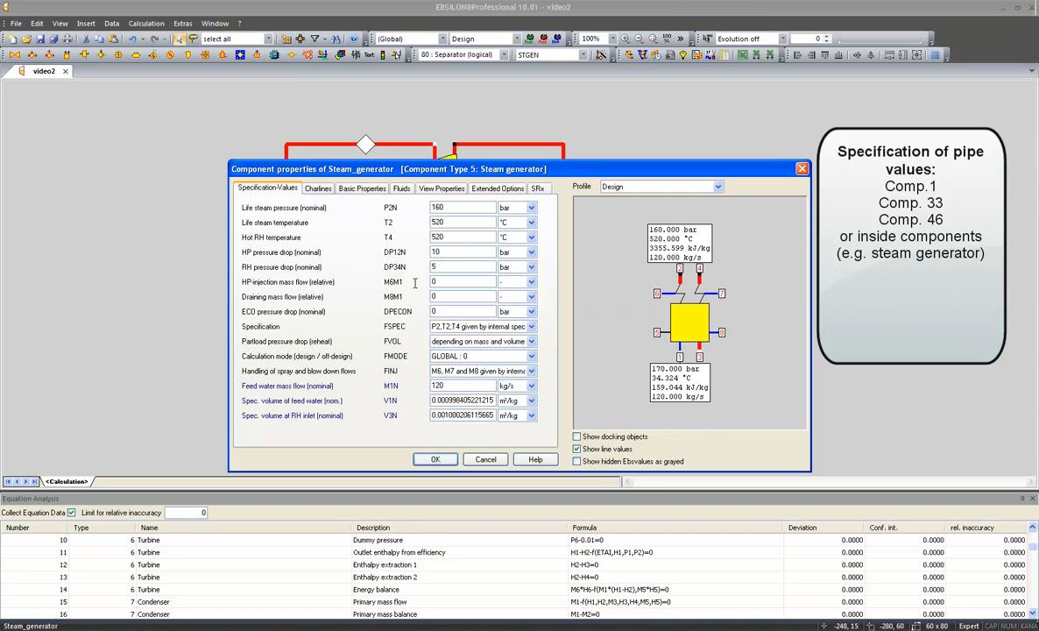
pyautogui.click(433, 461)
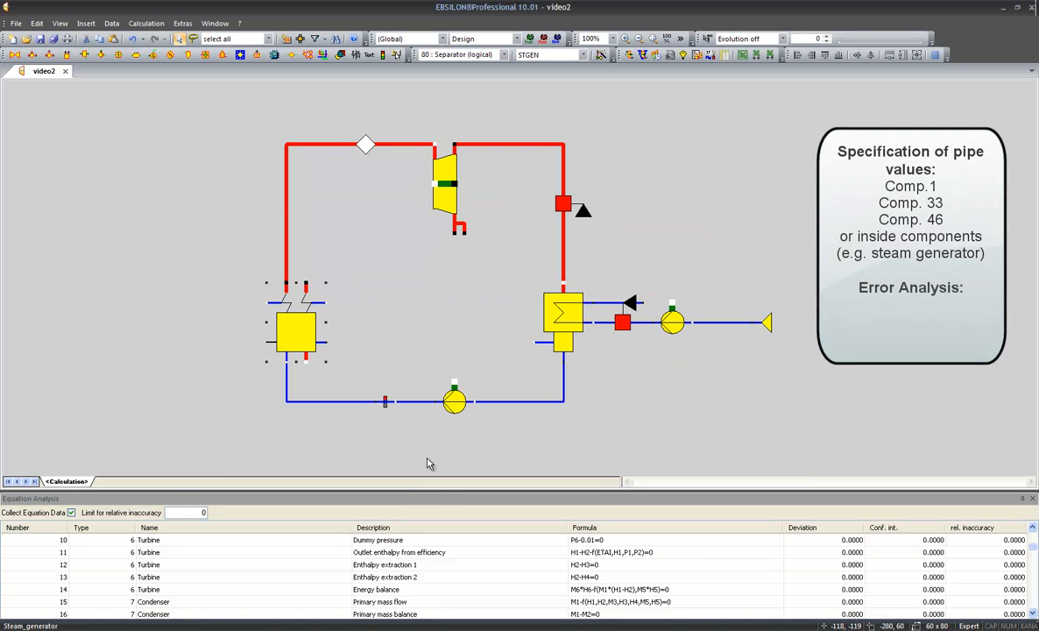